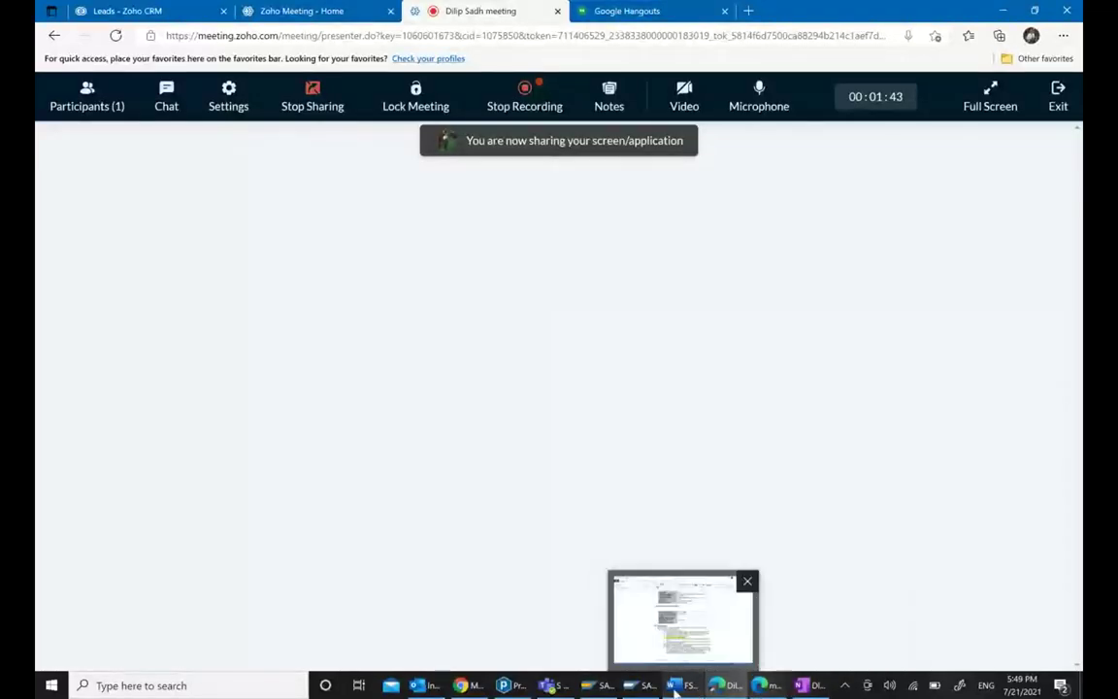
Bring the SAP Easy Access window to the front of the shared screen
mouse_move(638, 685)
left_click(606, 604)
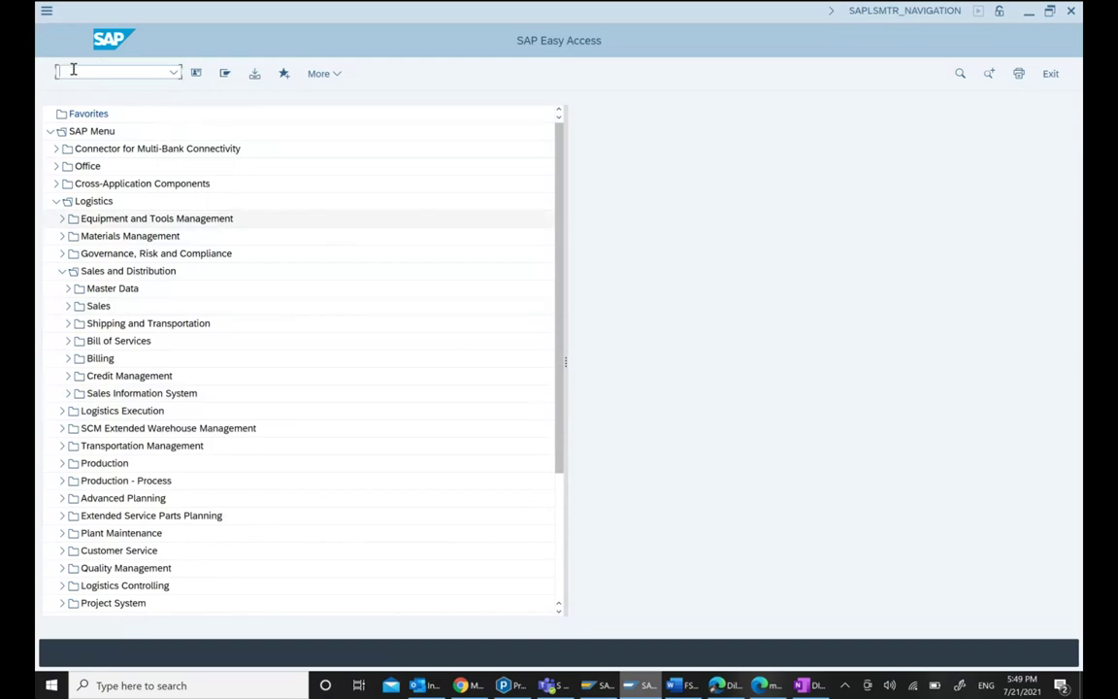
type("mm01")
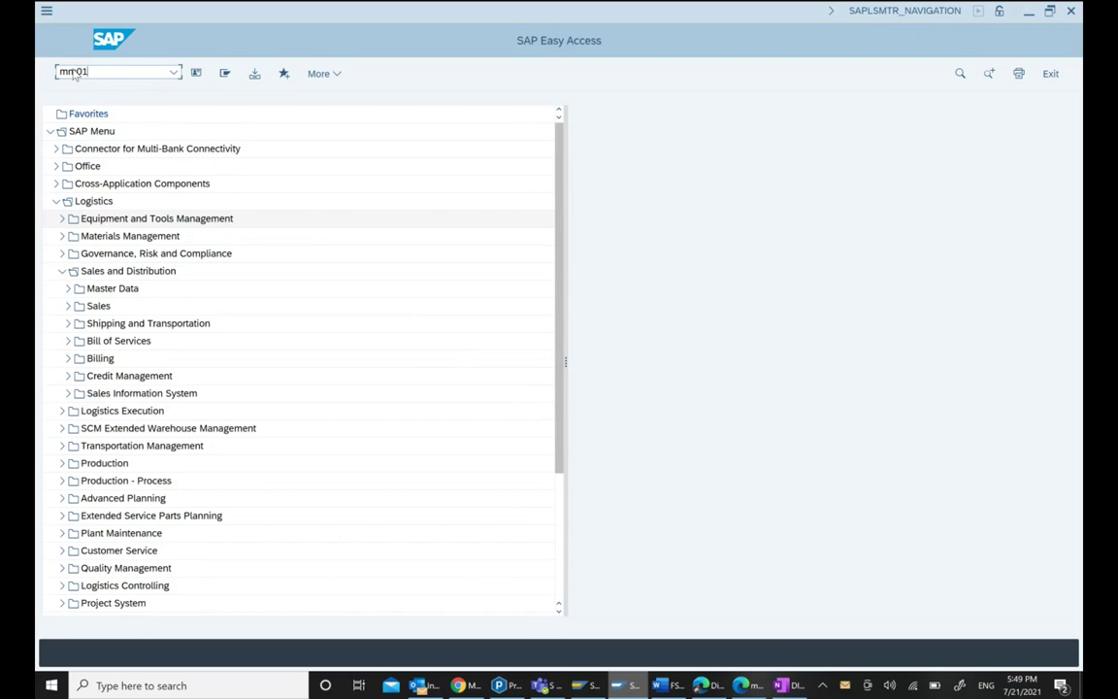
key("Return")
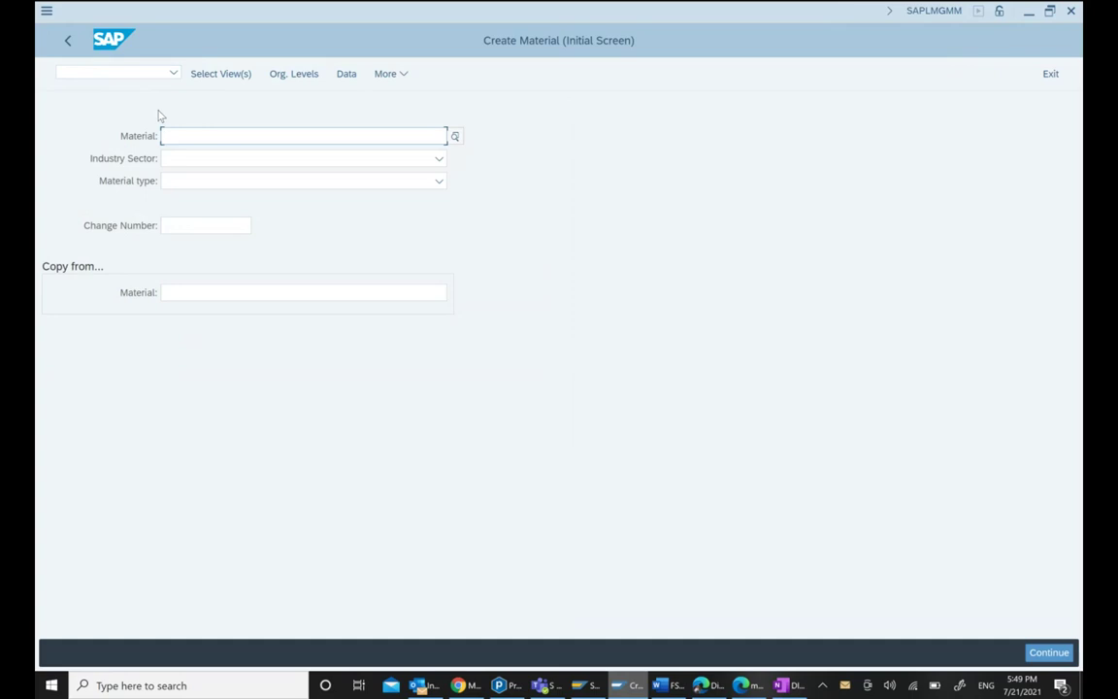
left_click(439, 182)
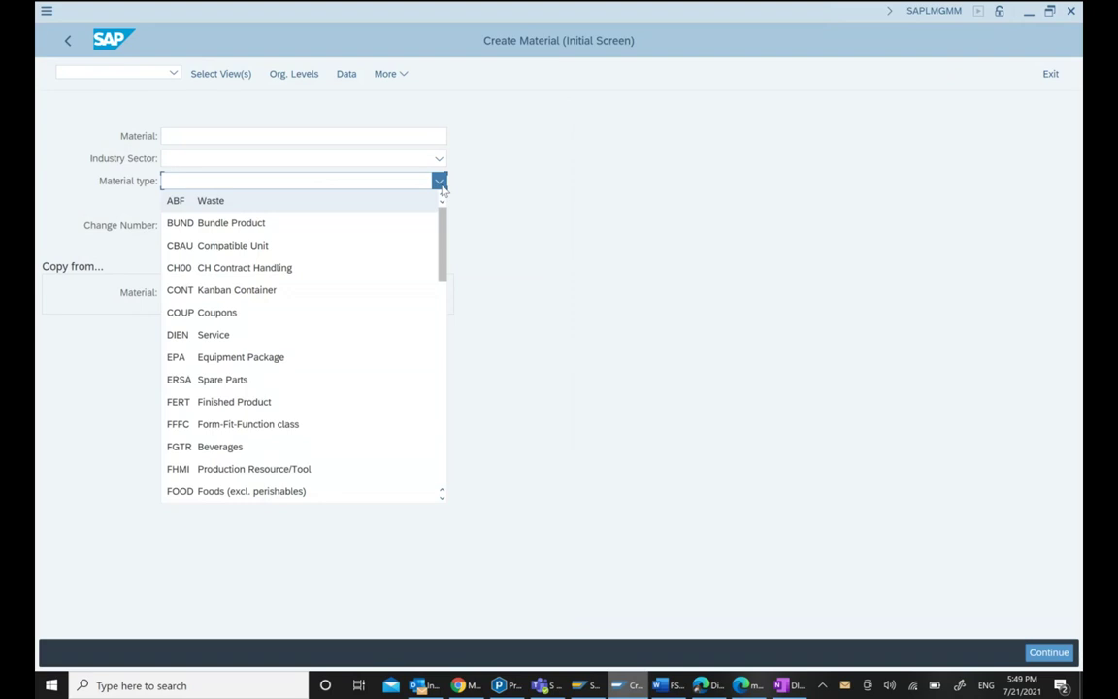
scroll(301, 437, "down", 5)
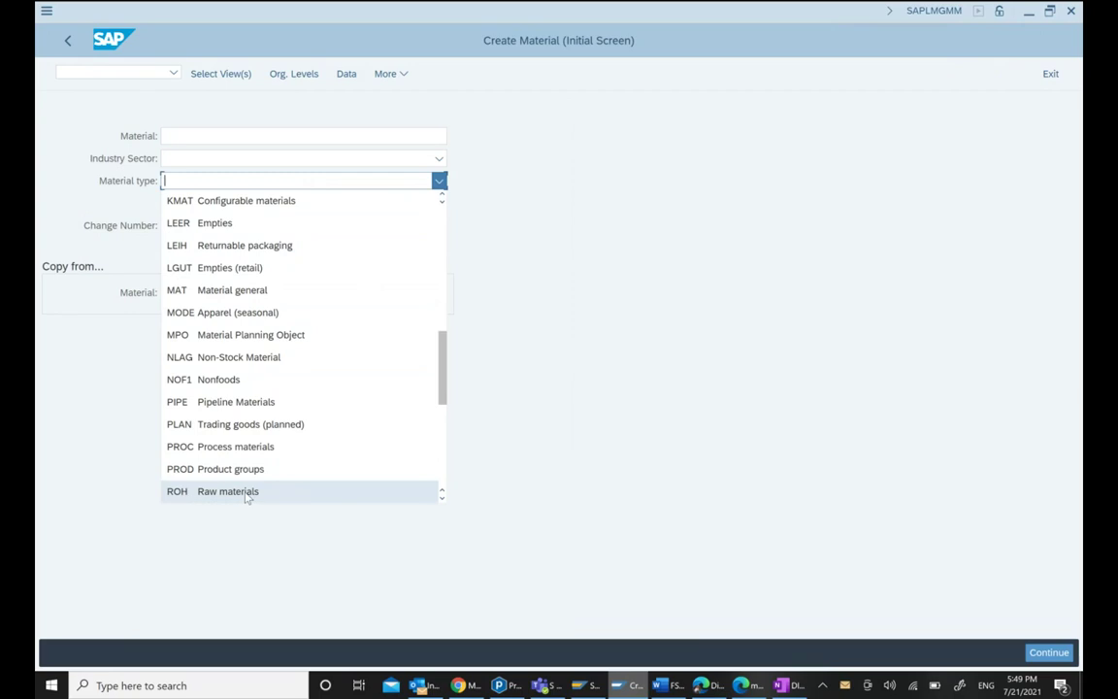
scroll(220, 444, "down", 2)
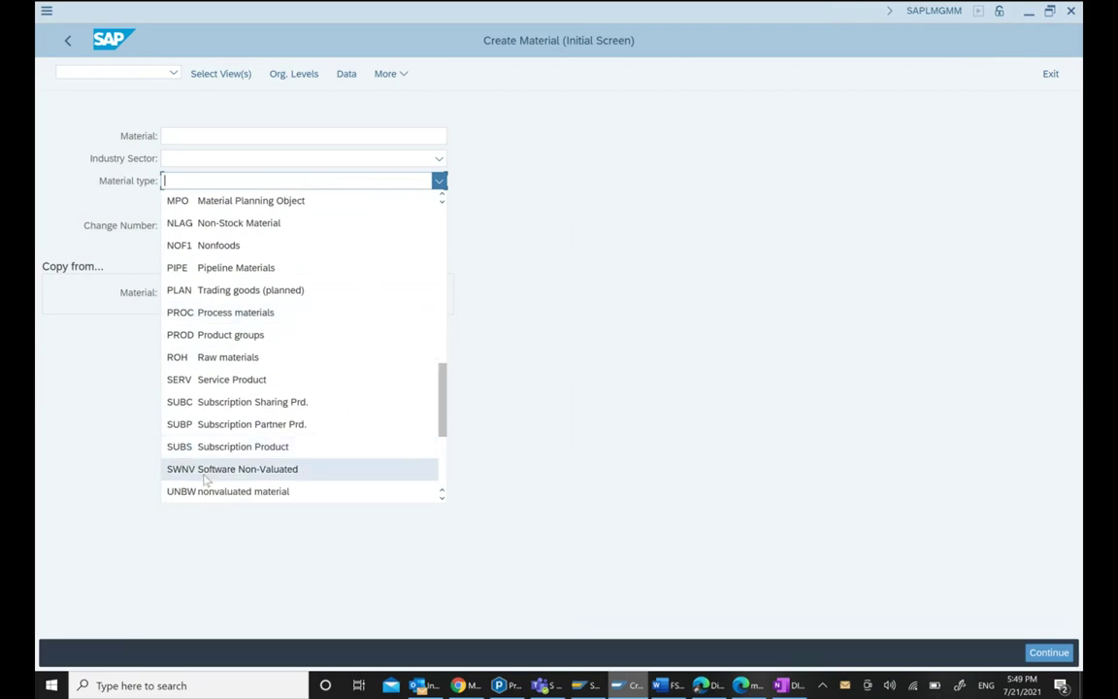
scroll(194, 495, "down", 2)
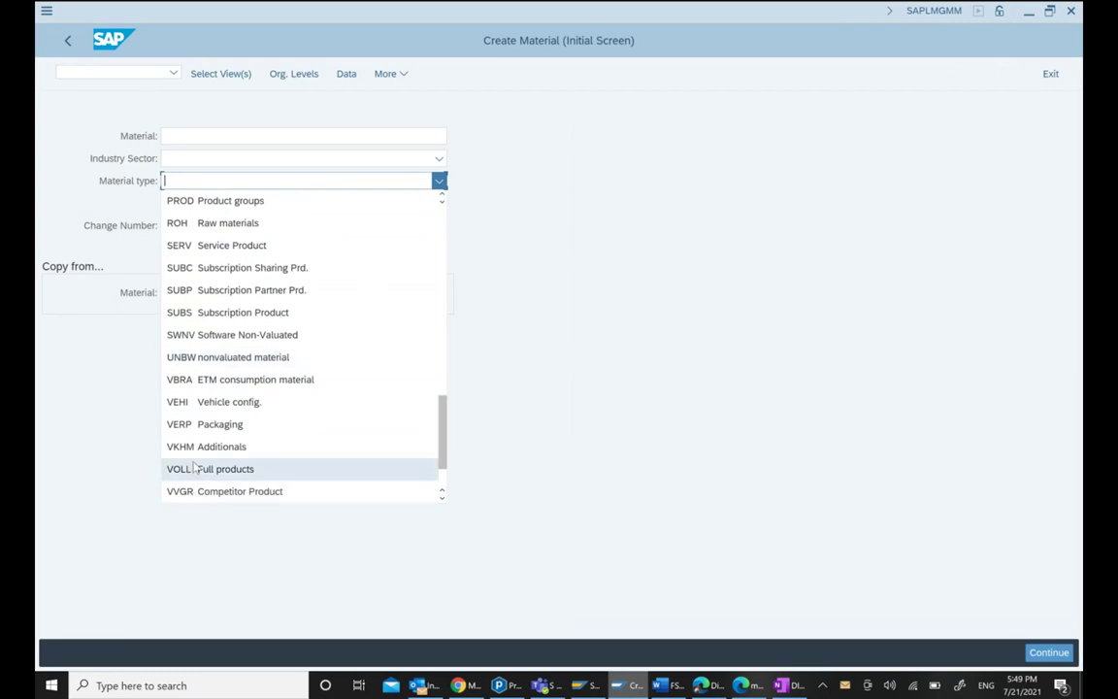
scroll(194, 469, "down", 2)
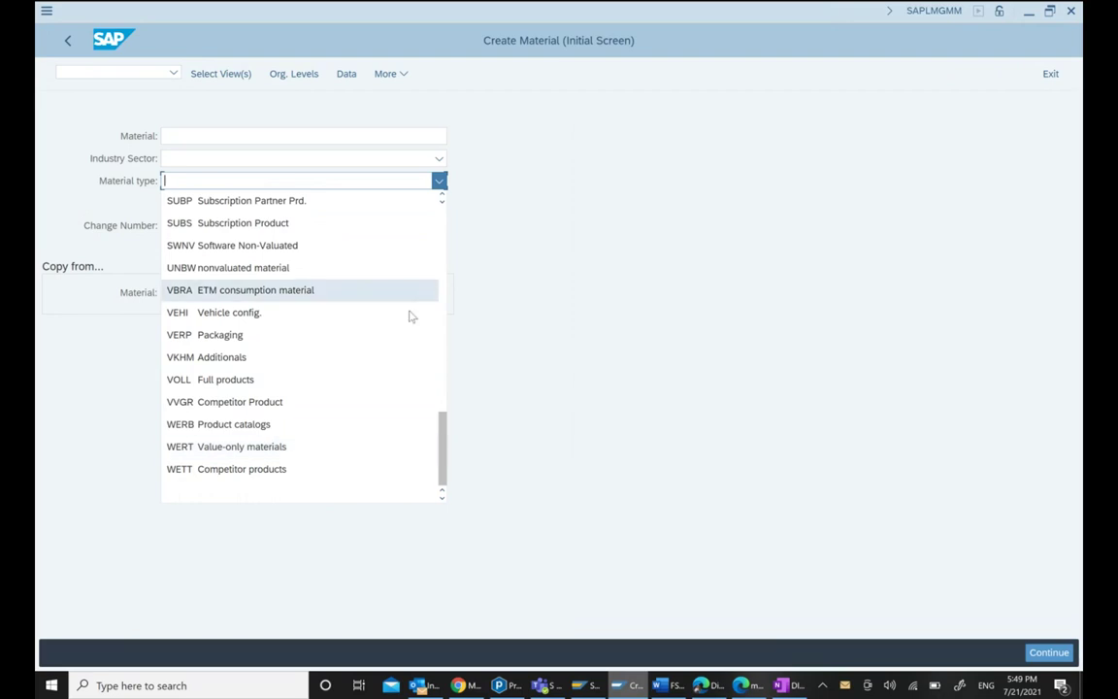
left_click(811, 317)
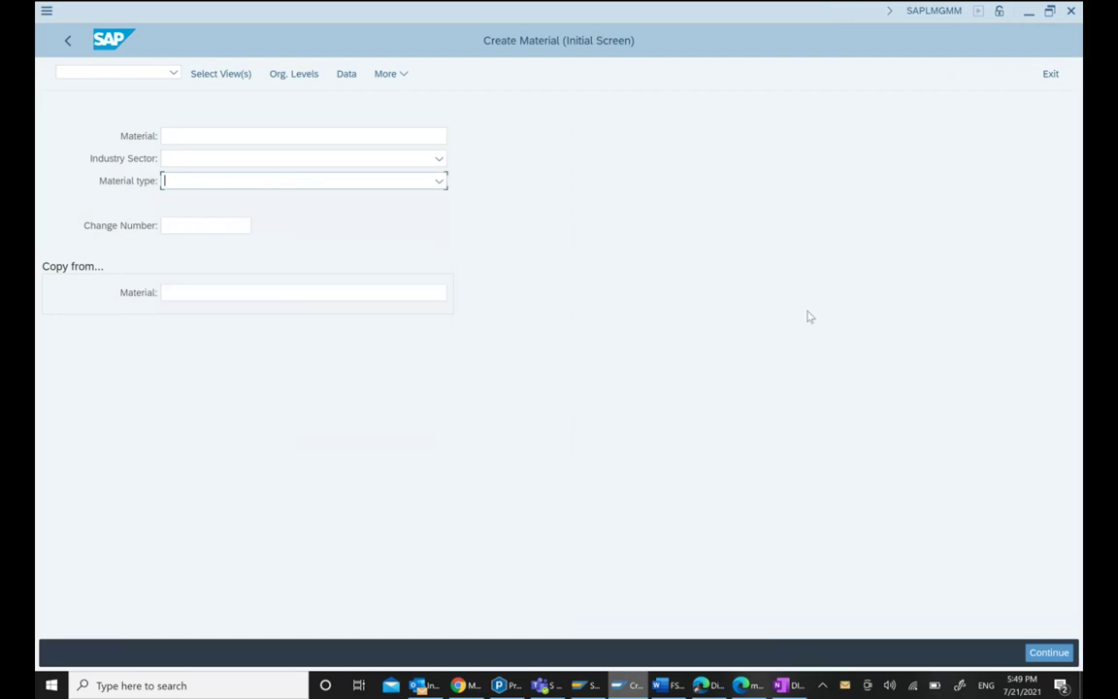
left_click(70, 43)
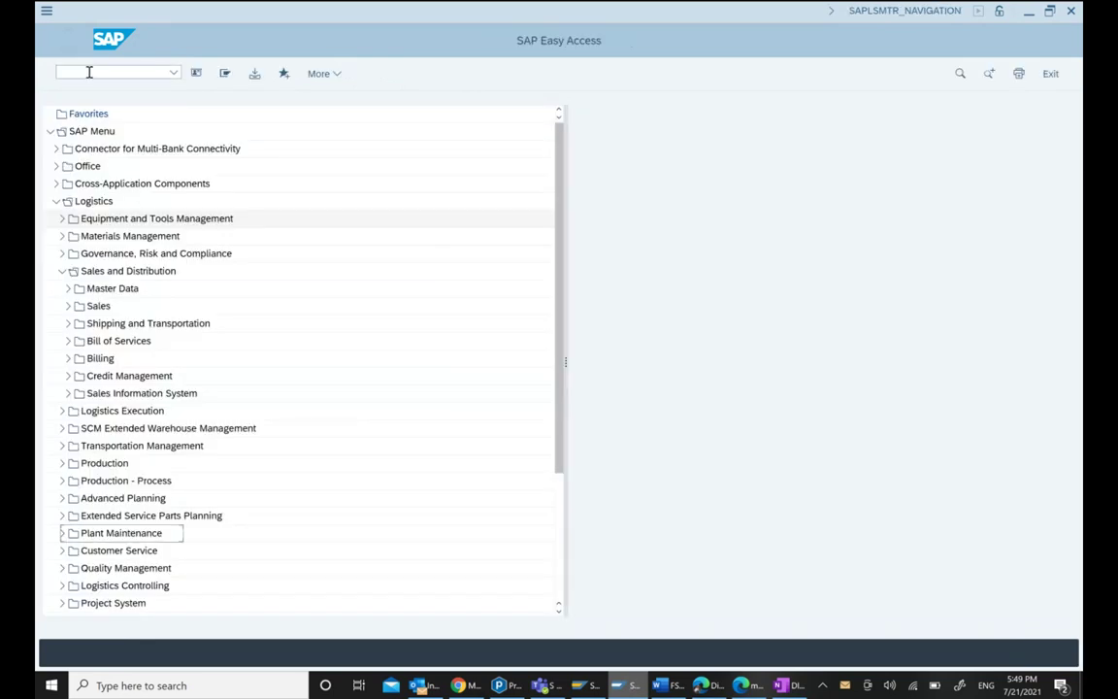
Run ME21N and review the order type list, keeping NB Standard PO
left_click(88, 72)
type("me21n")
key("Return")
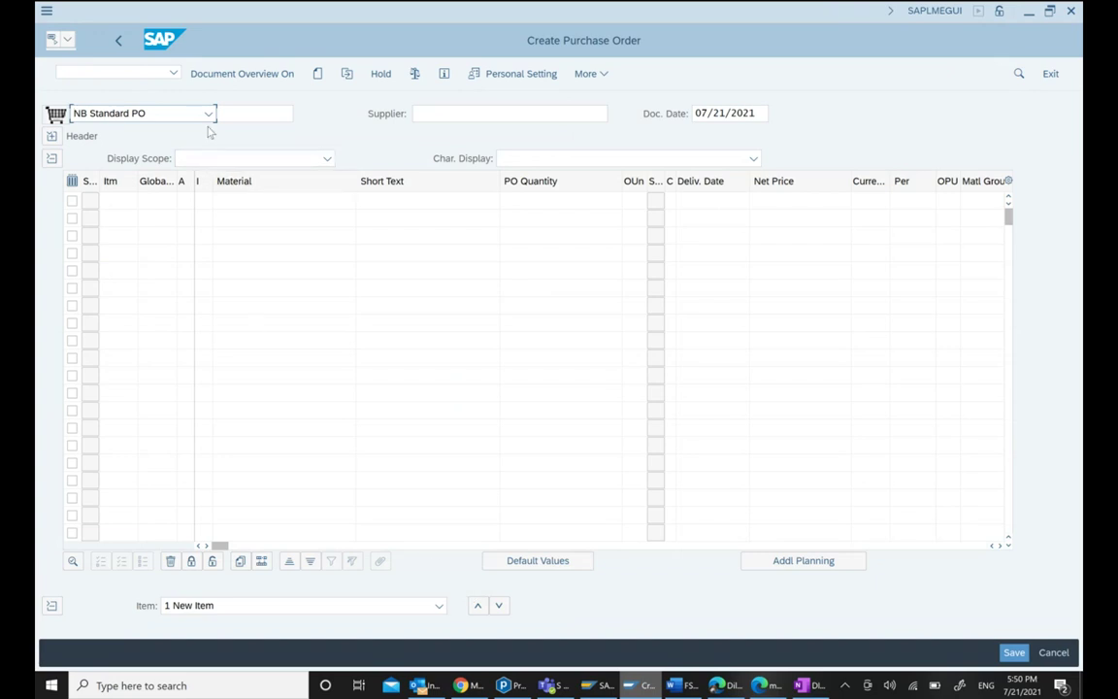
left_click(209, 115)
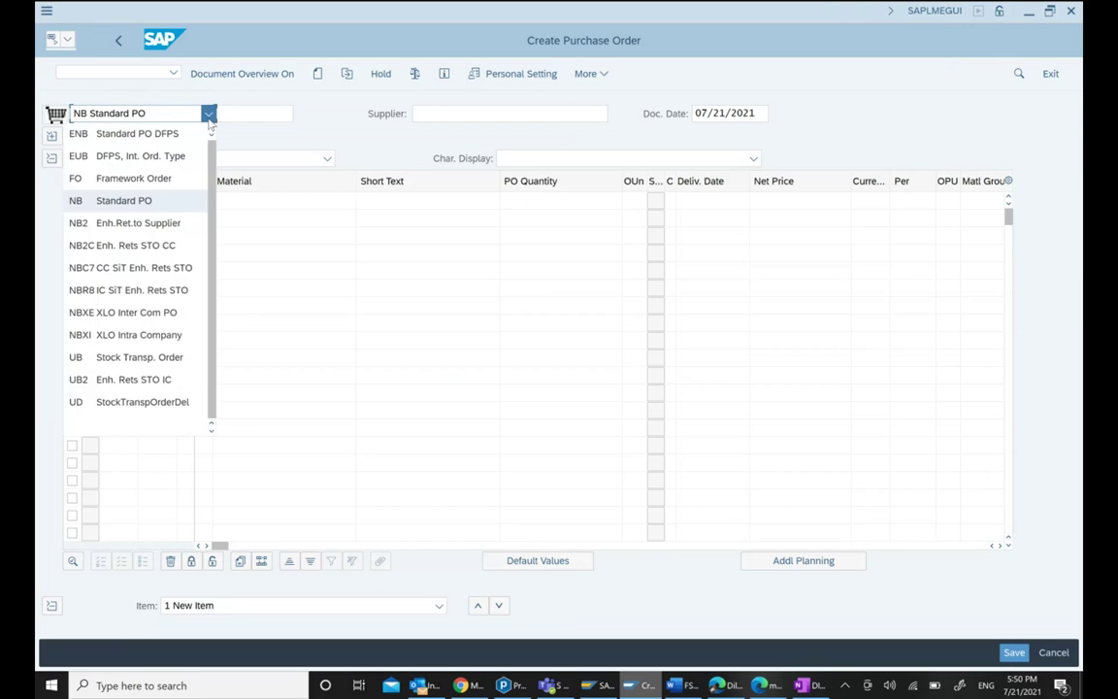
left_click(341, 113)
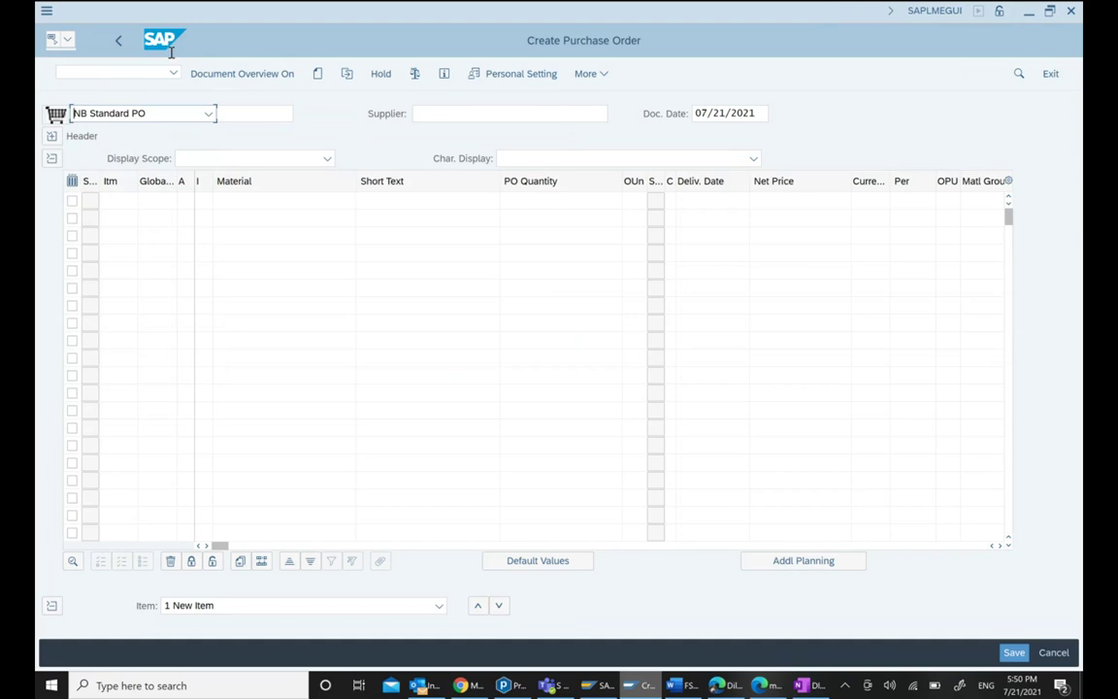
Leave the purchase order and open Create Material with transaction MM01
left_click(118, 41)
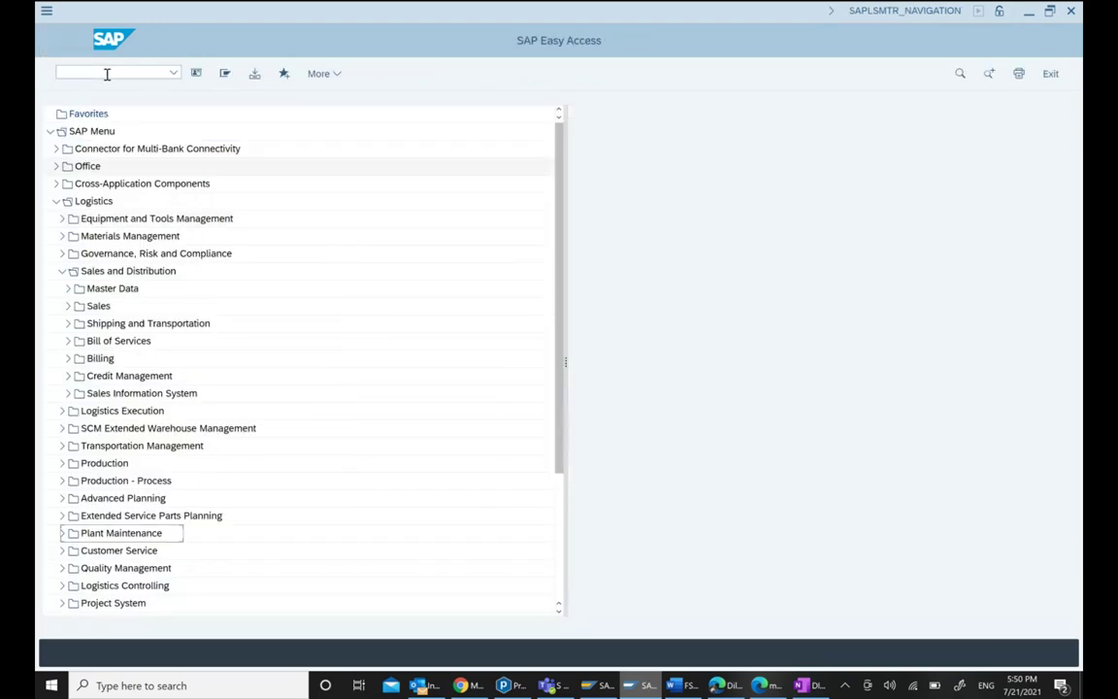
left_click(107, 73)
type("mm01")
key("Return")
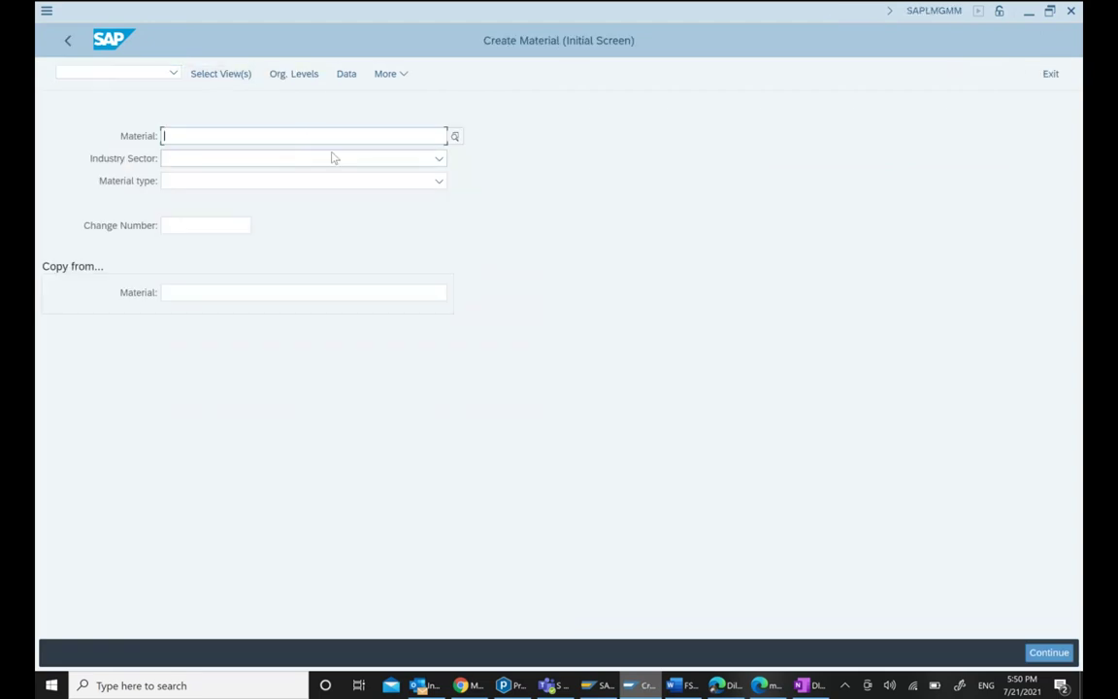
Browse the material type list without choosing, then return to SAP Easy Access
left_click(331, 191)
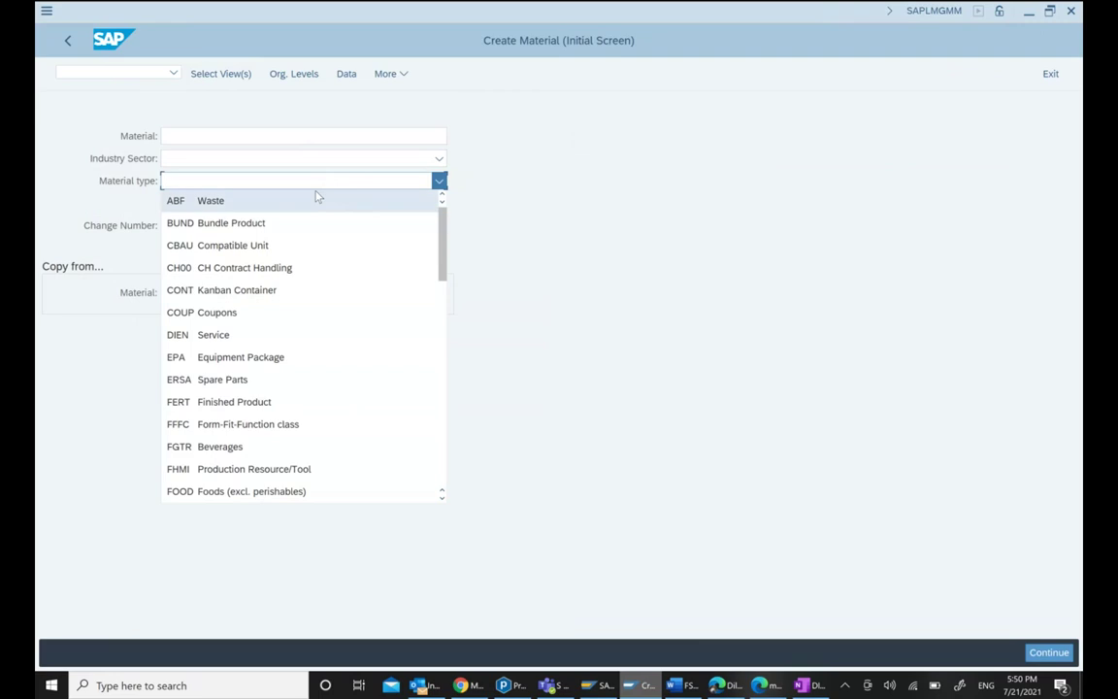
scroll(317, 194, "down", 5)
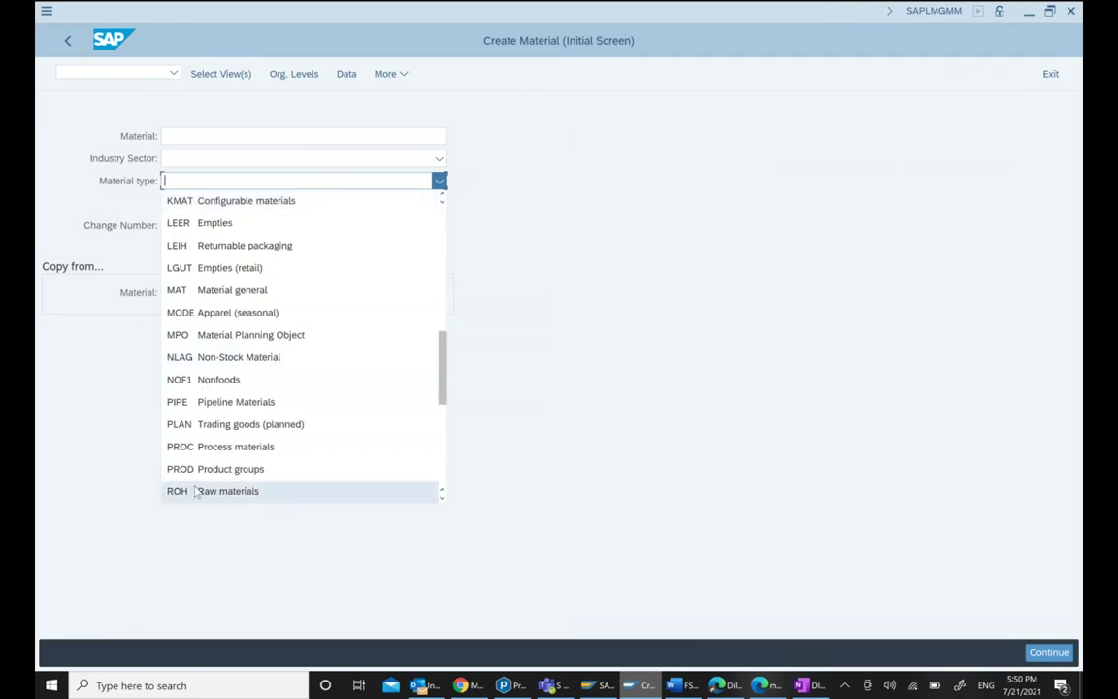
scroll(197, 491, "up", 5)
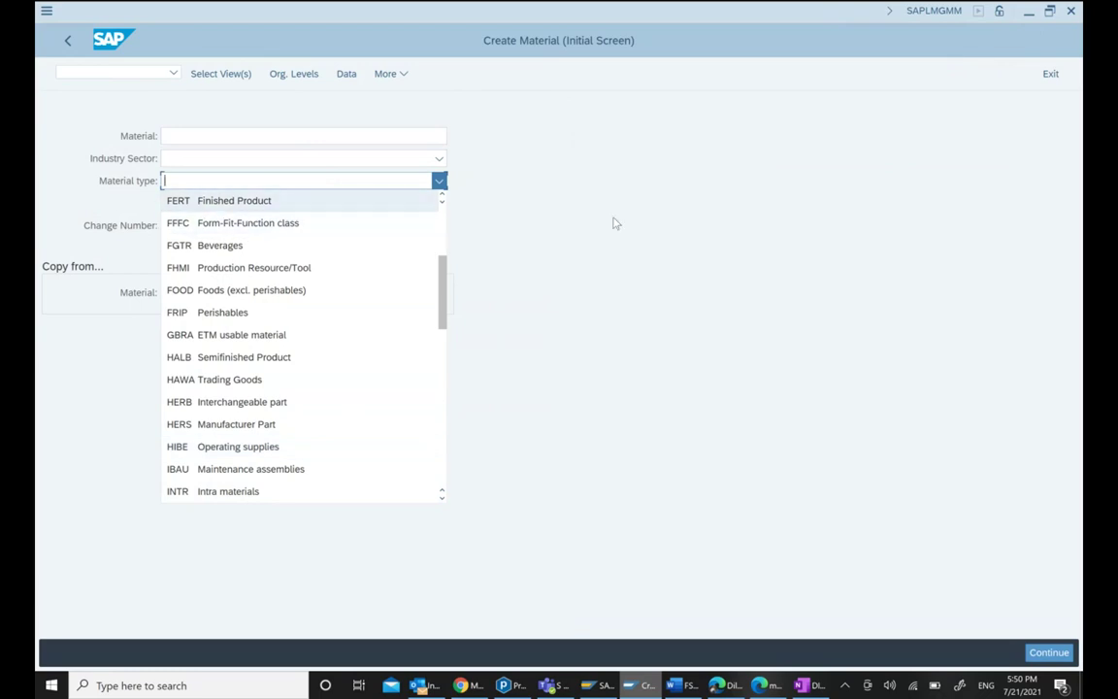
left_click(503, 107)
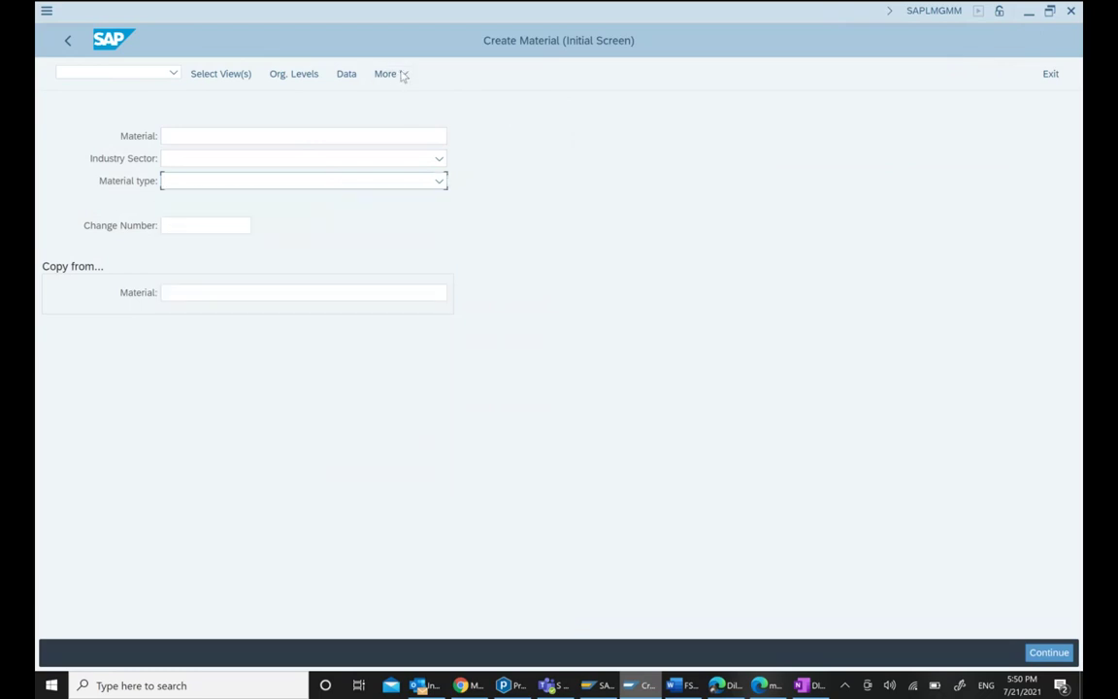
left_click(67, 41)
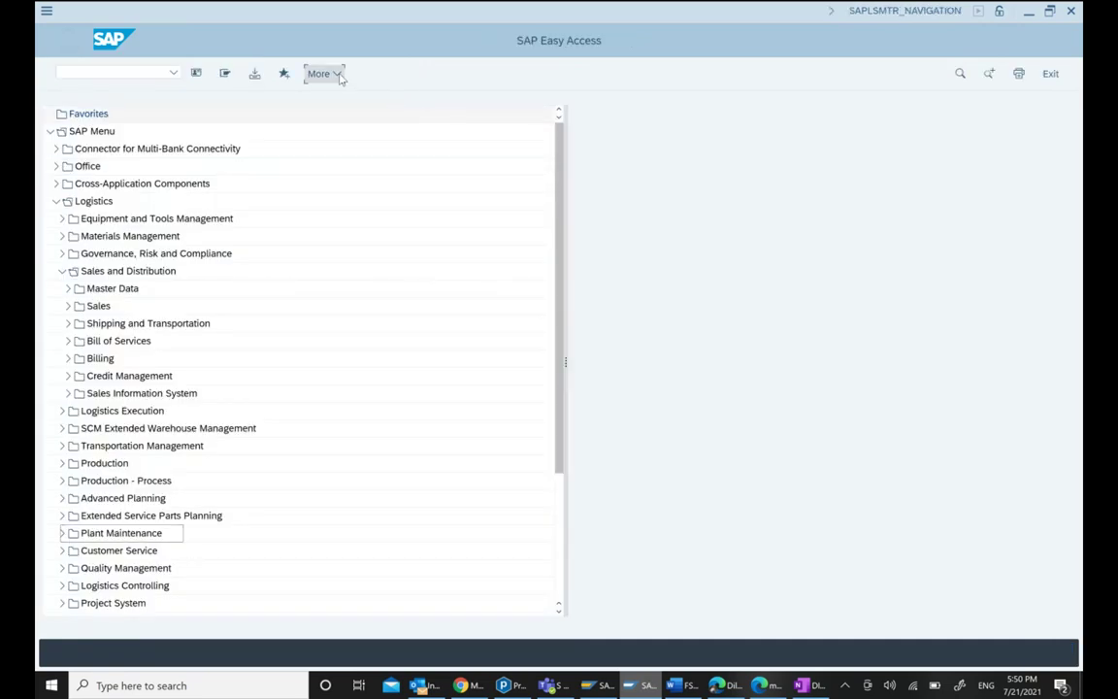
Turn off 'Show keys within dropdown lists' under Visualization 1 in SAP GUI Options and apply
left_click(339, 77)
mouse_move(412, 234)
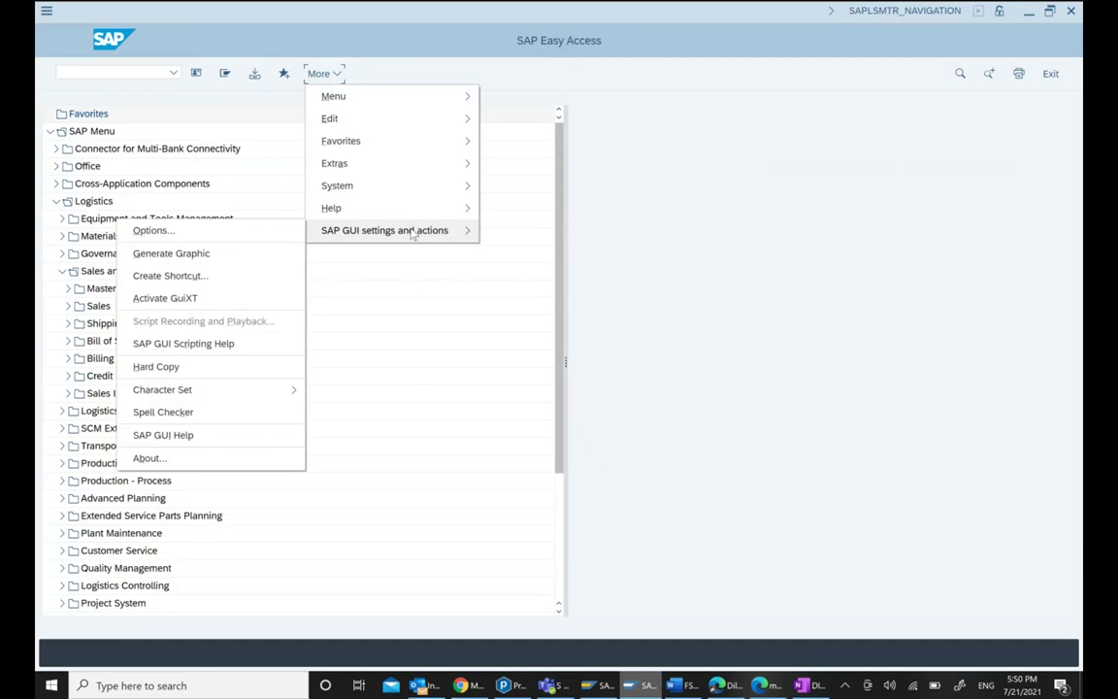
left_click(222, 236)
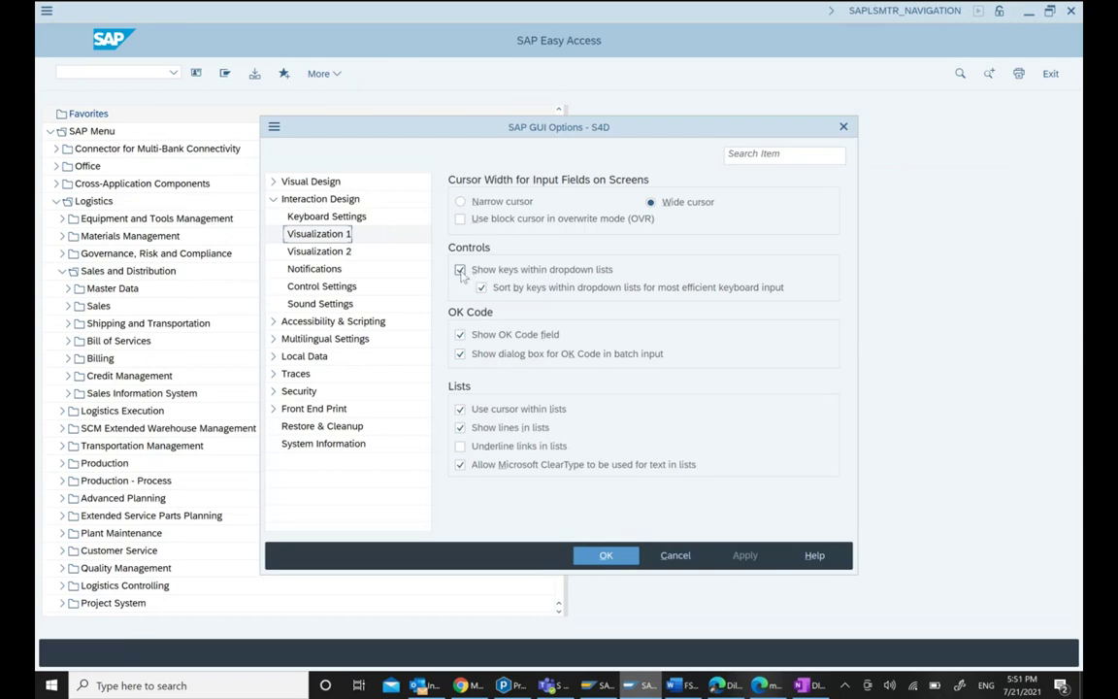
left_click(461, 272)
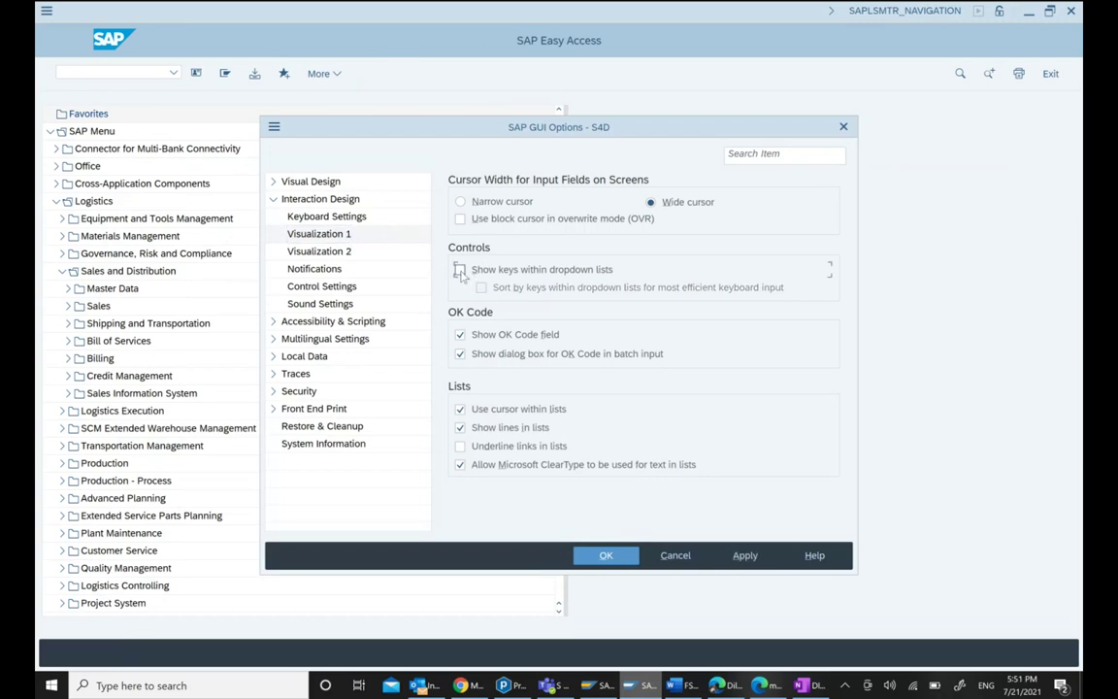
left_click(747, 562)
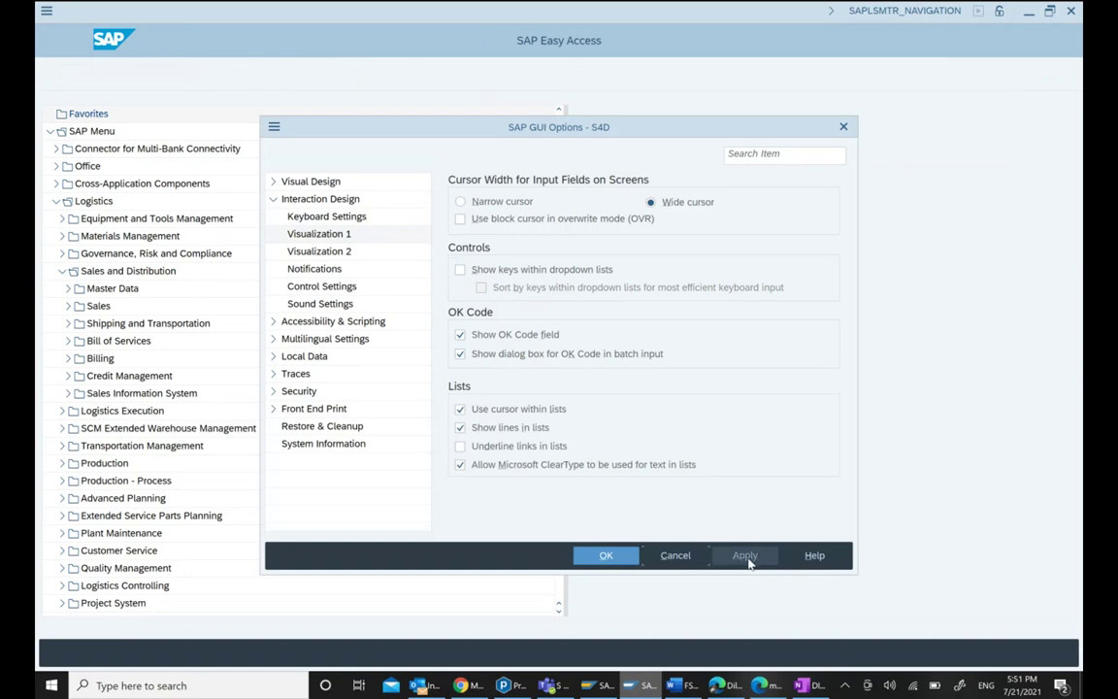
Close SAP GUI Options and run transaction MM02 for the material screen
left_click(632, 560)
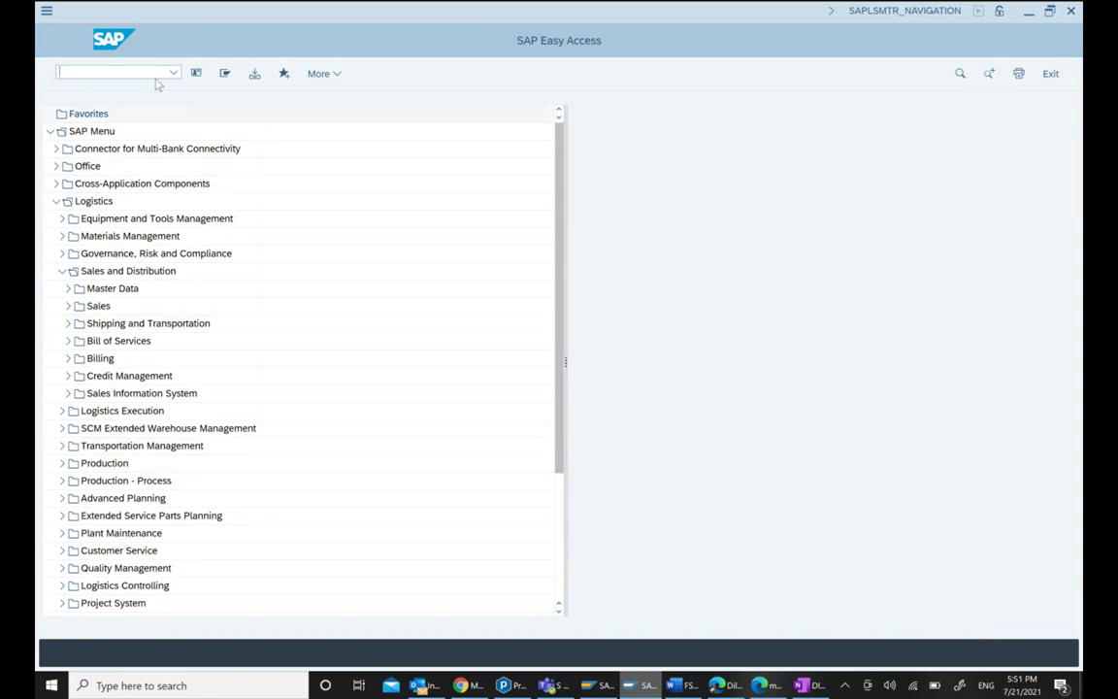
left_click(153, 75)
type("mm02")
key("Return")
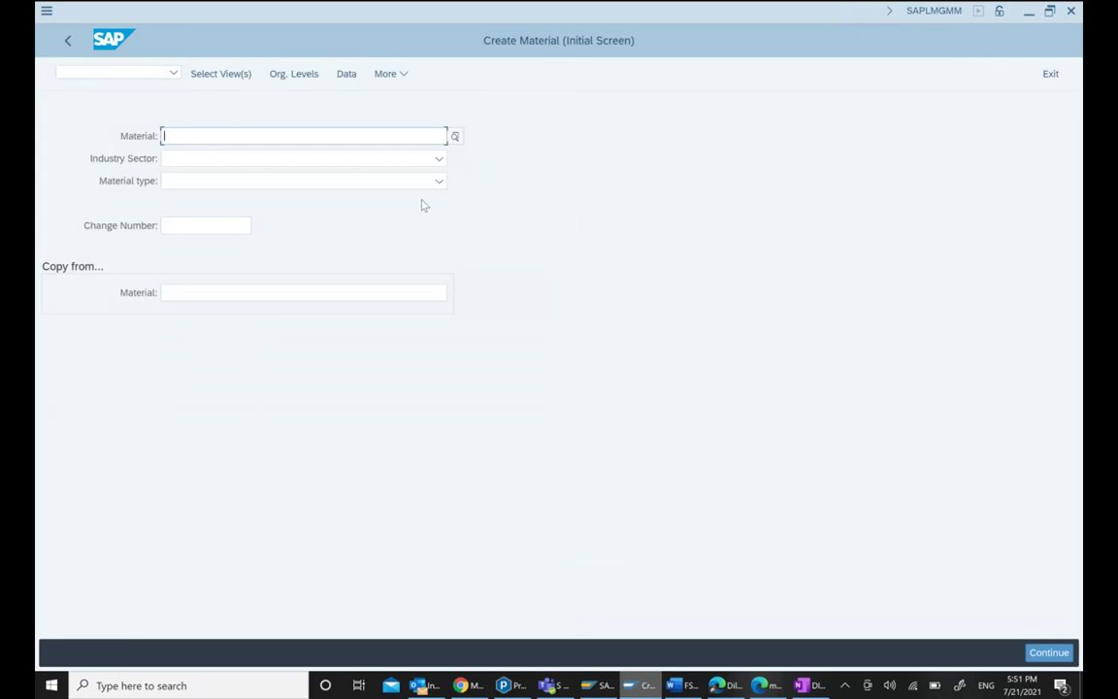
Browse material types starting with R and N without choosing, then return to SAP Easy Access
left_click(439, 181)
key("r")
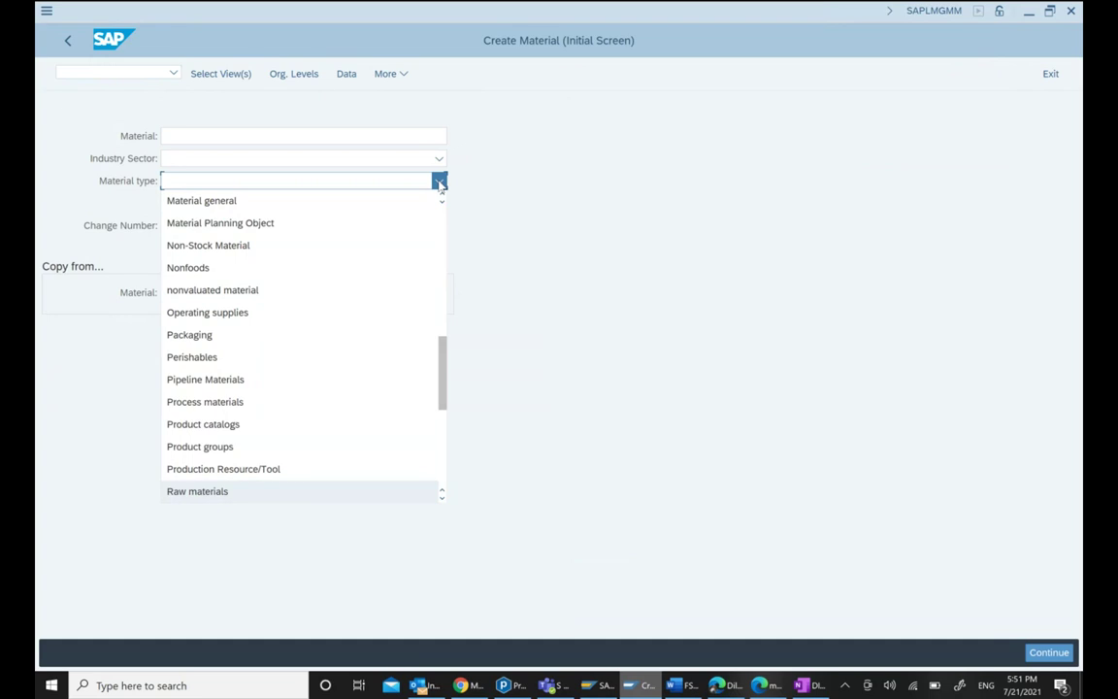
key("Down")
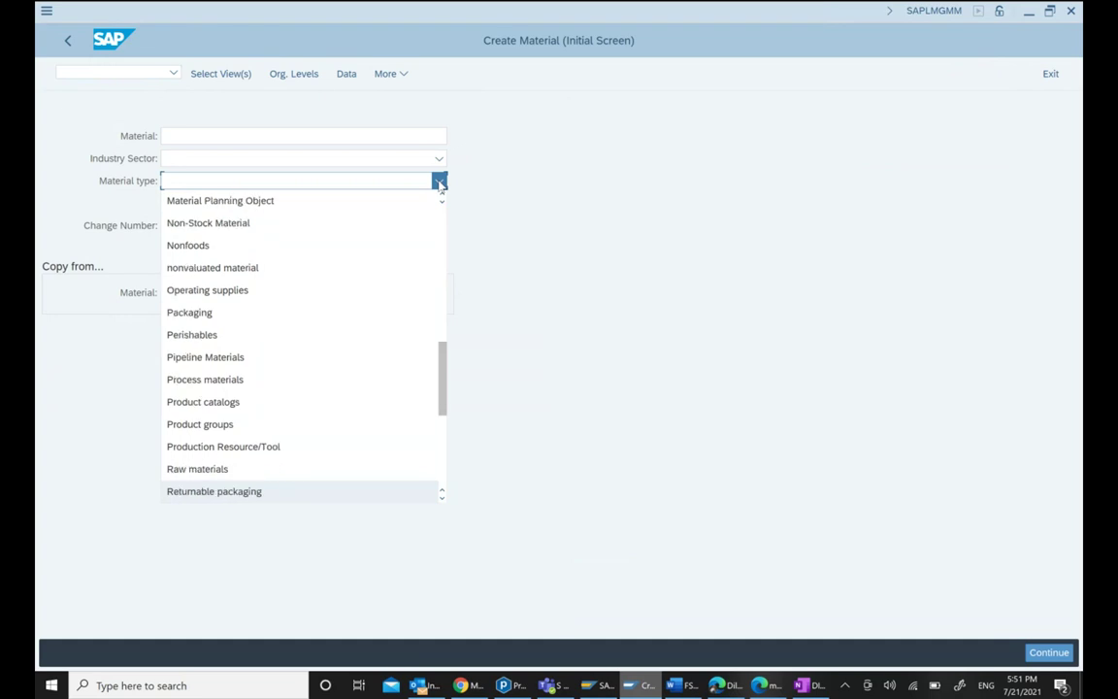
key("n")
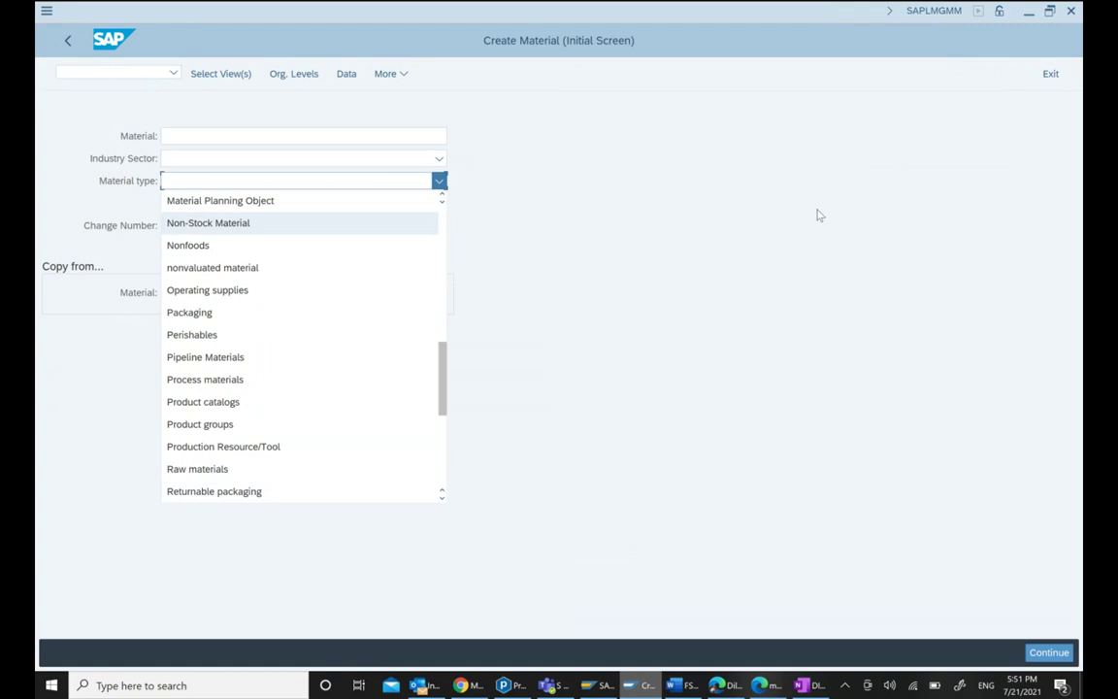
left_click(521, 88)
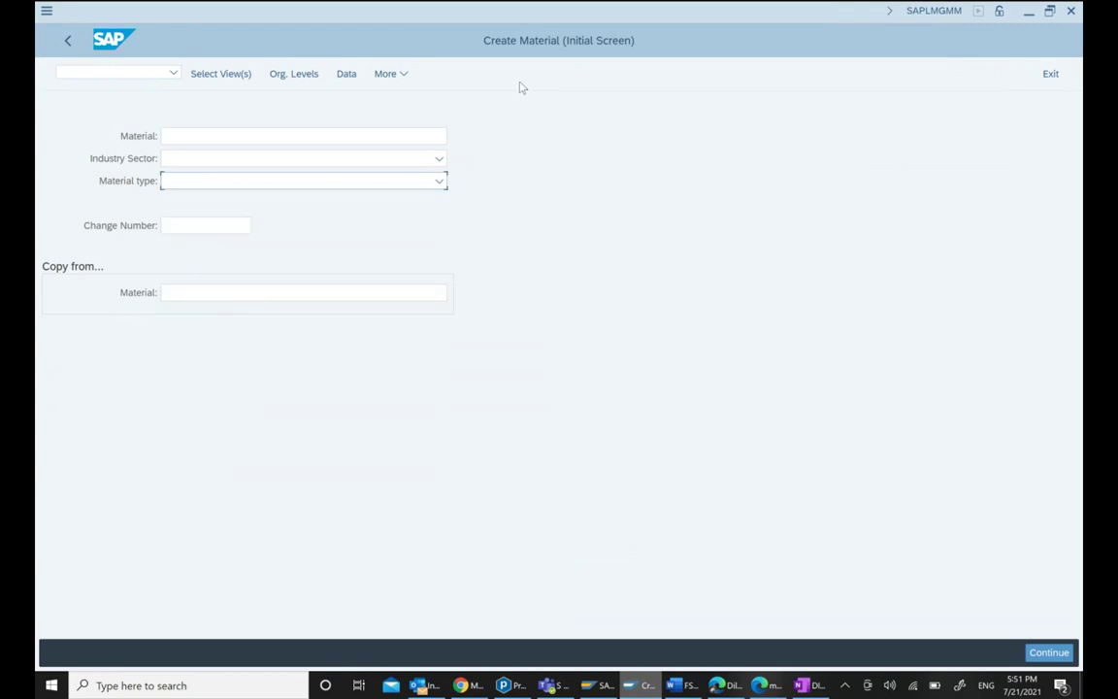
left_click(65, 40)
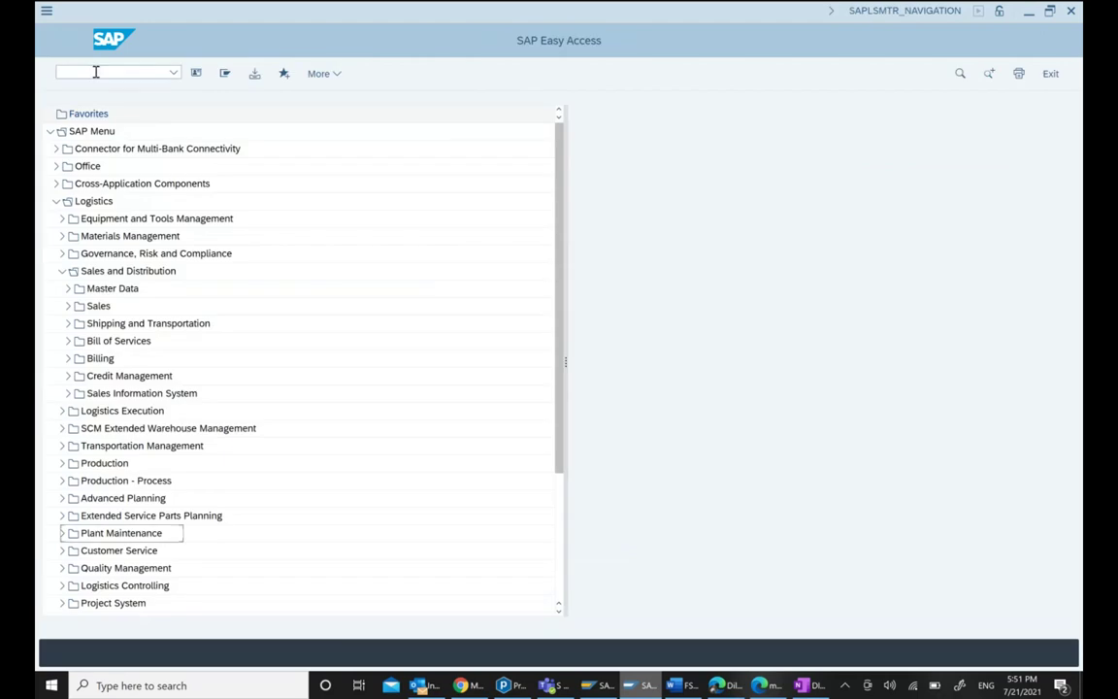
left_click(95, 72)
type("me21n")
key("Return")
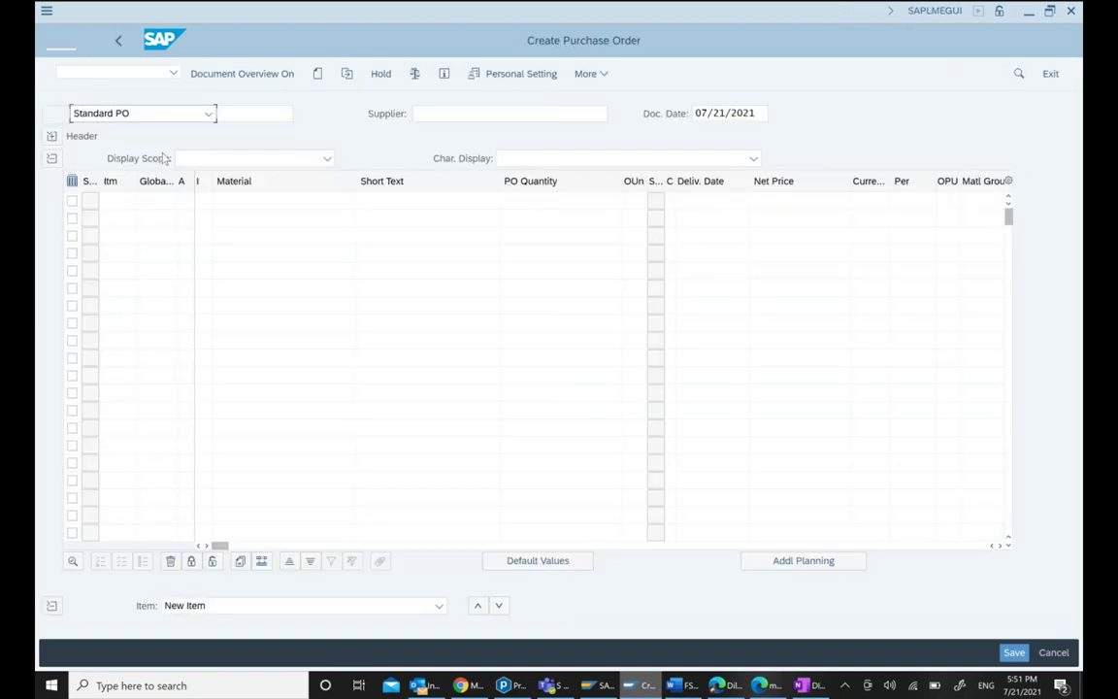
left_click(208, 113)
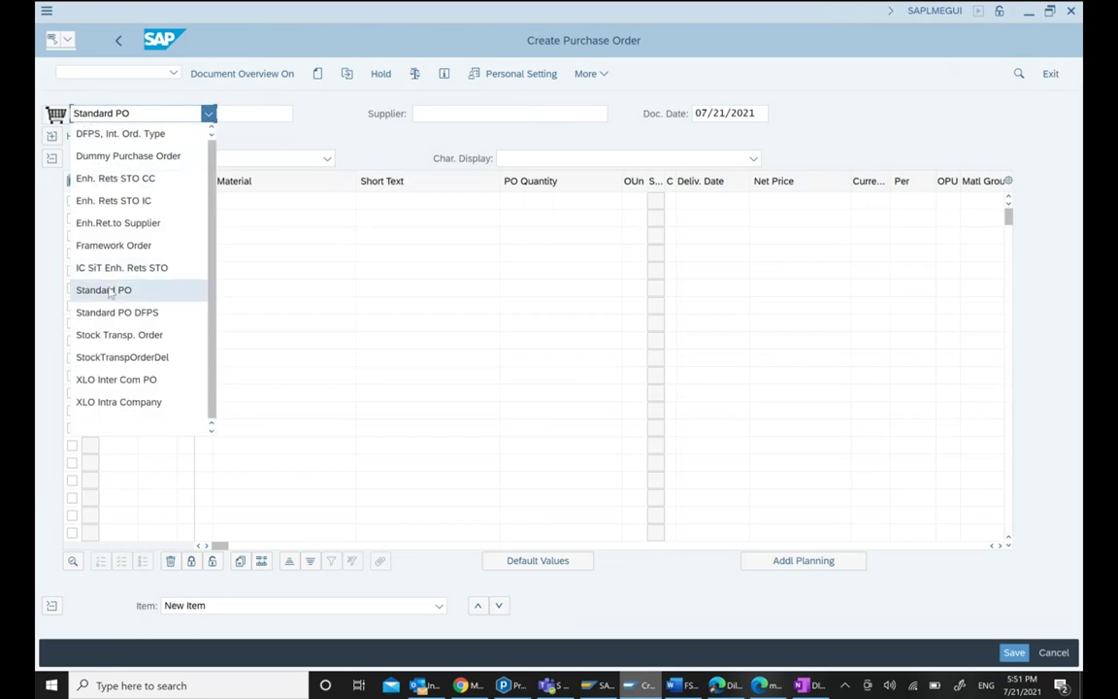
left_click(119, 47)
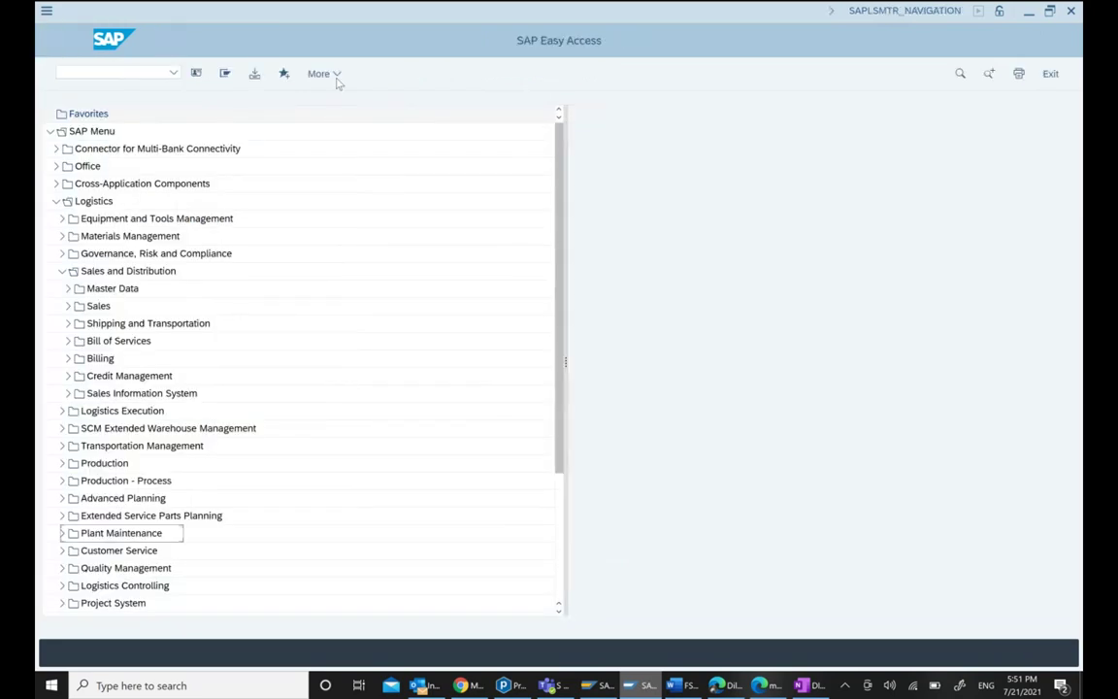
Enable 'Show keys within dropdown lists' and sort by keys in SAP GUI Options, then apply and save
left_click(335, 78)
mouse_move(379, 237)
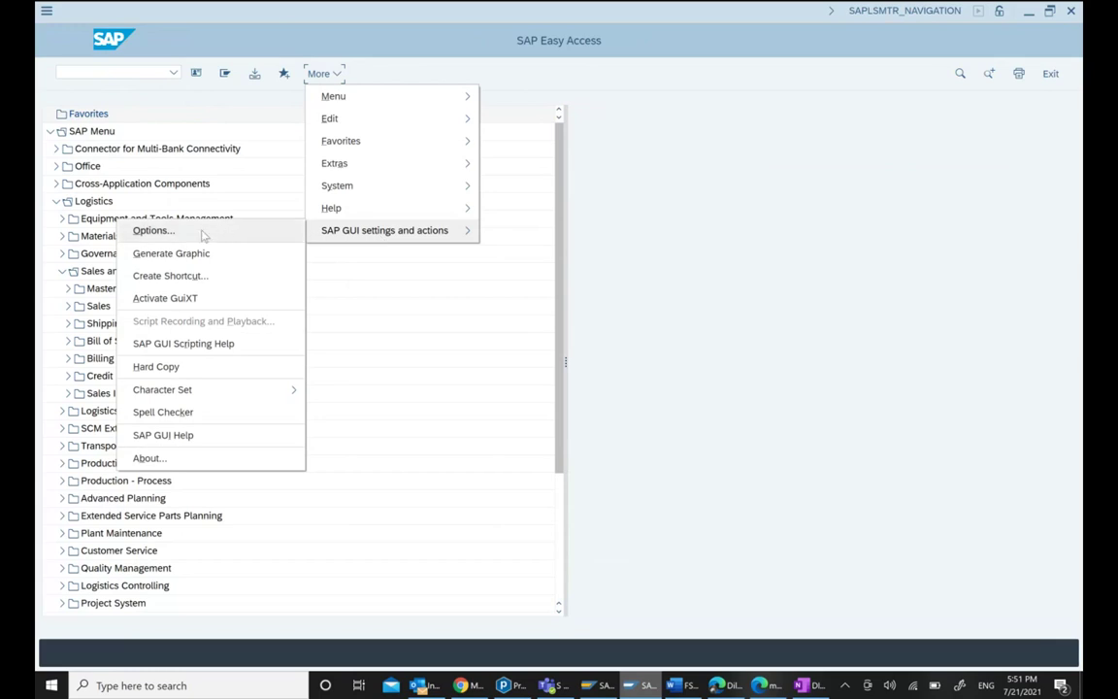
left_click(153, 230)
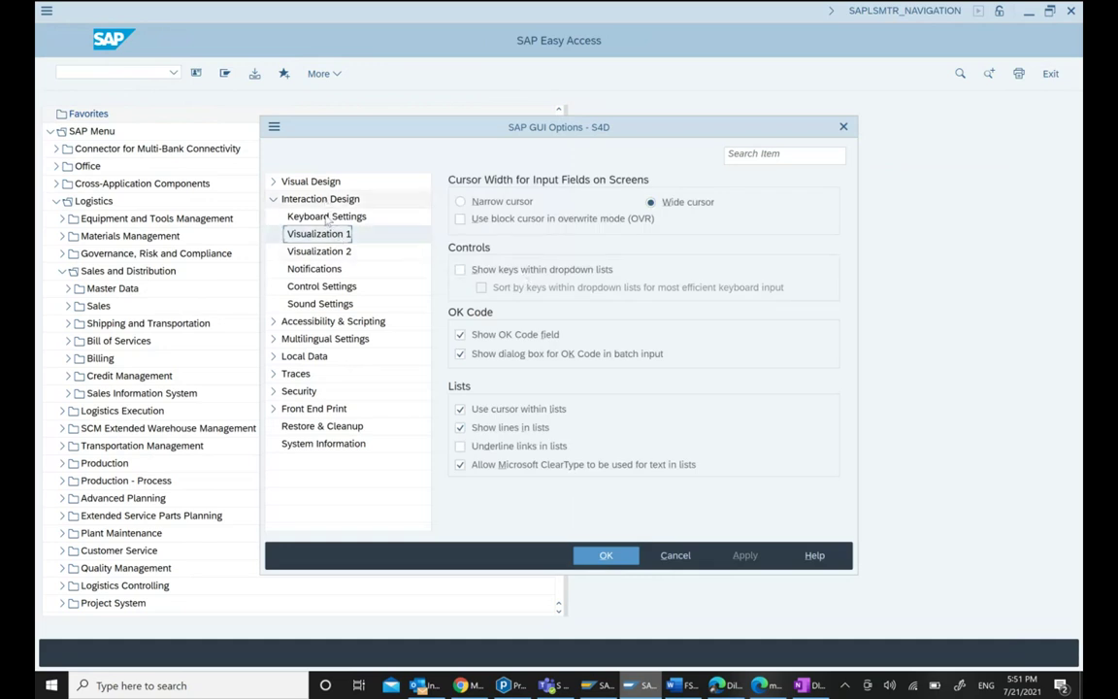
left_click(461, 270)
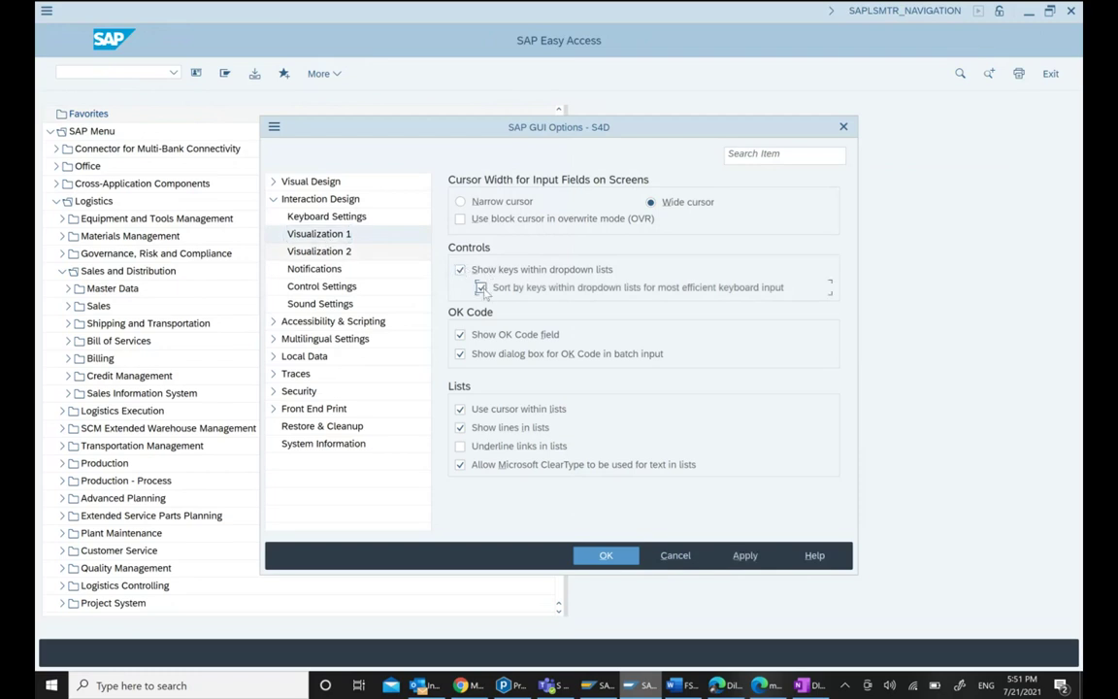
left_click(758, 559)
left_click(626, 561)
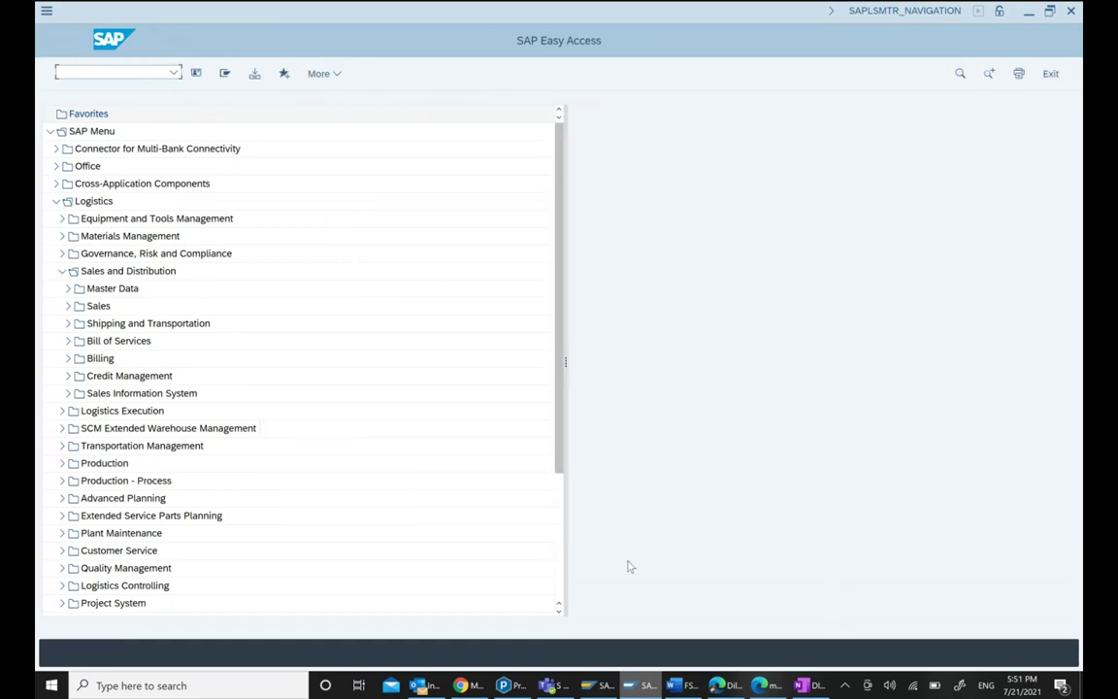
type("mm01")
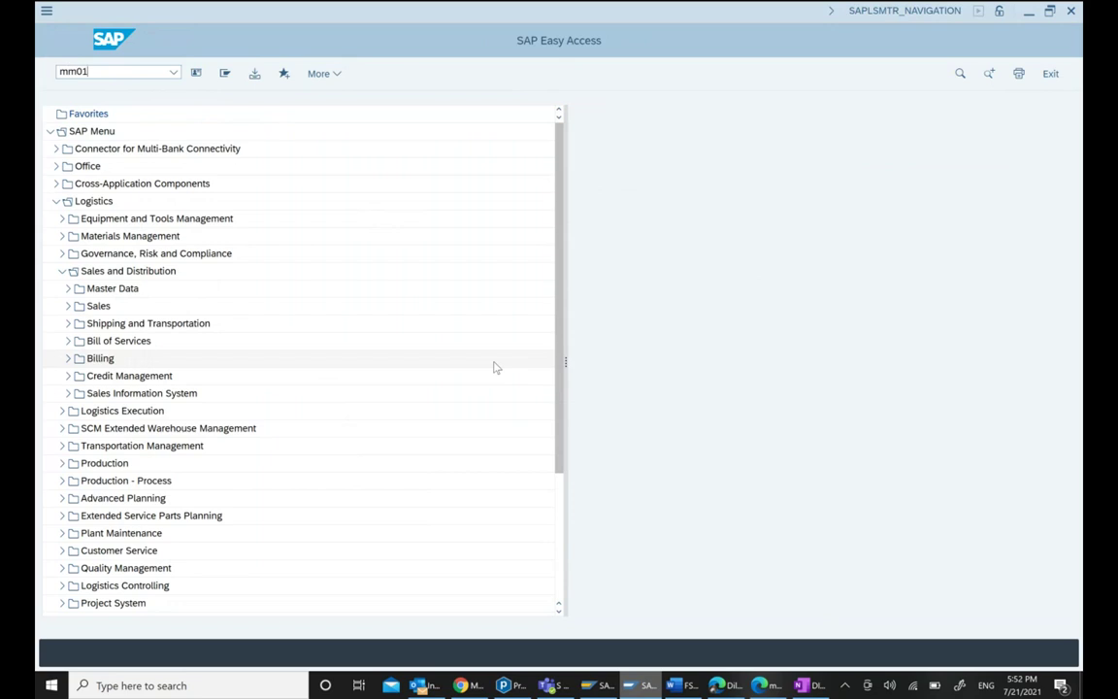
key("Return")
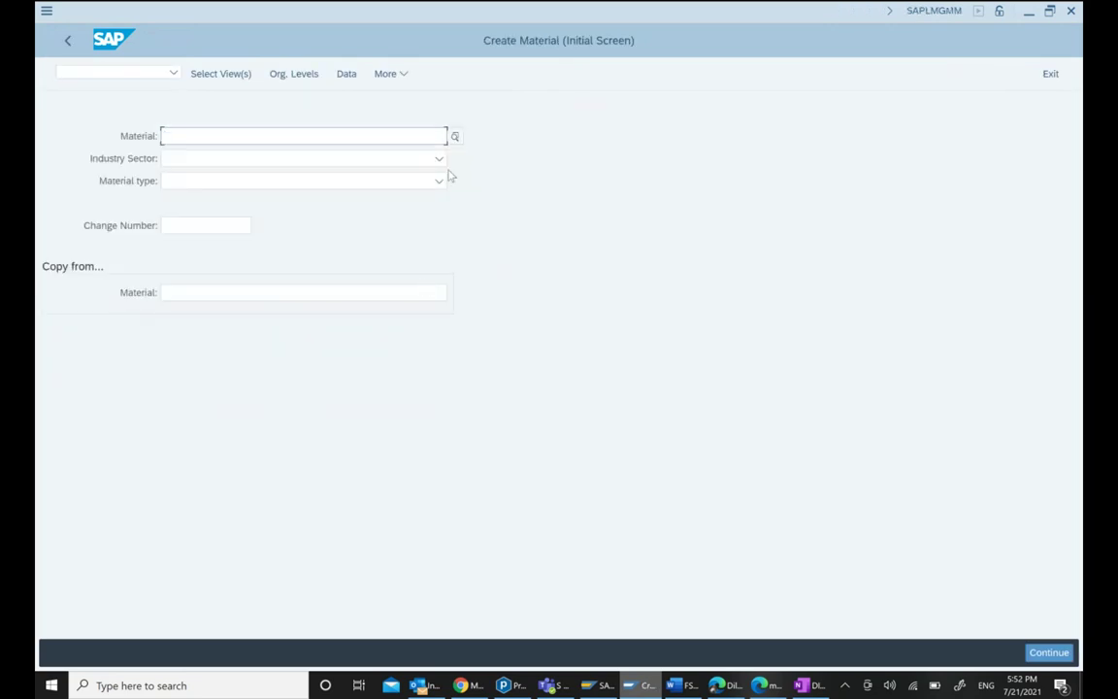
left_click(440, 182)
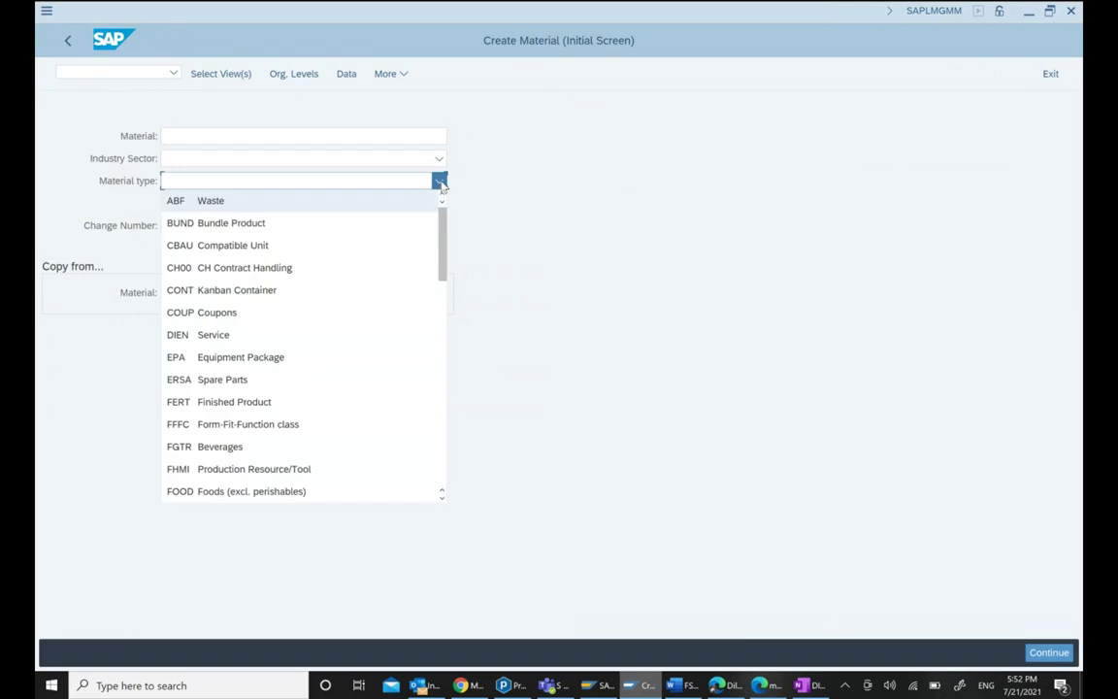
key("r")
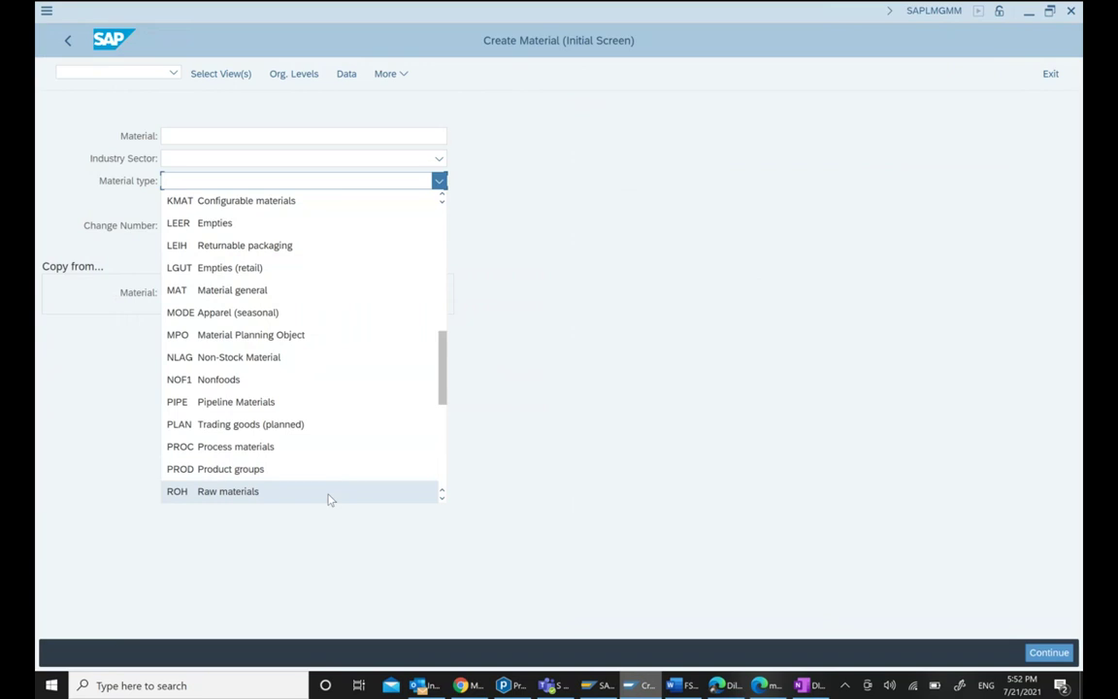
left_click(543, 214)
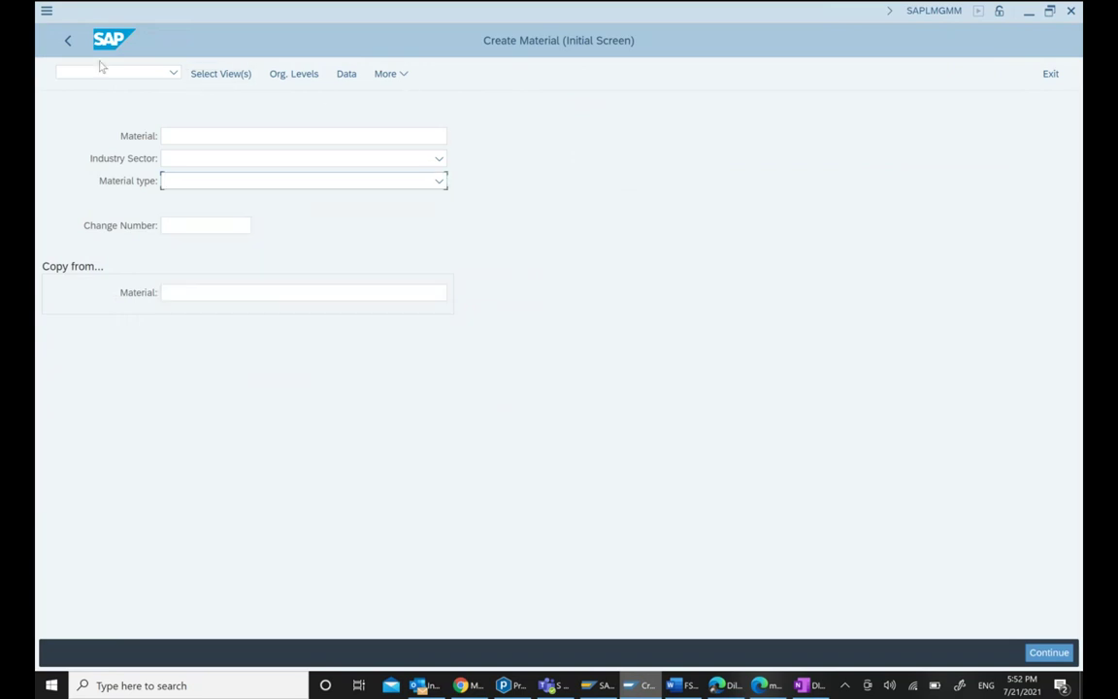
left_click(67, 39)
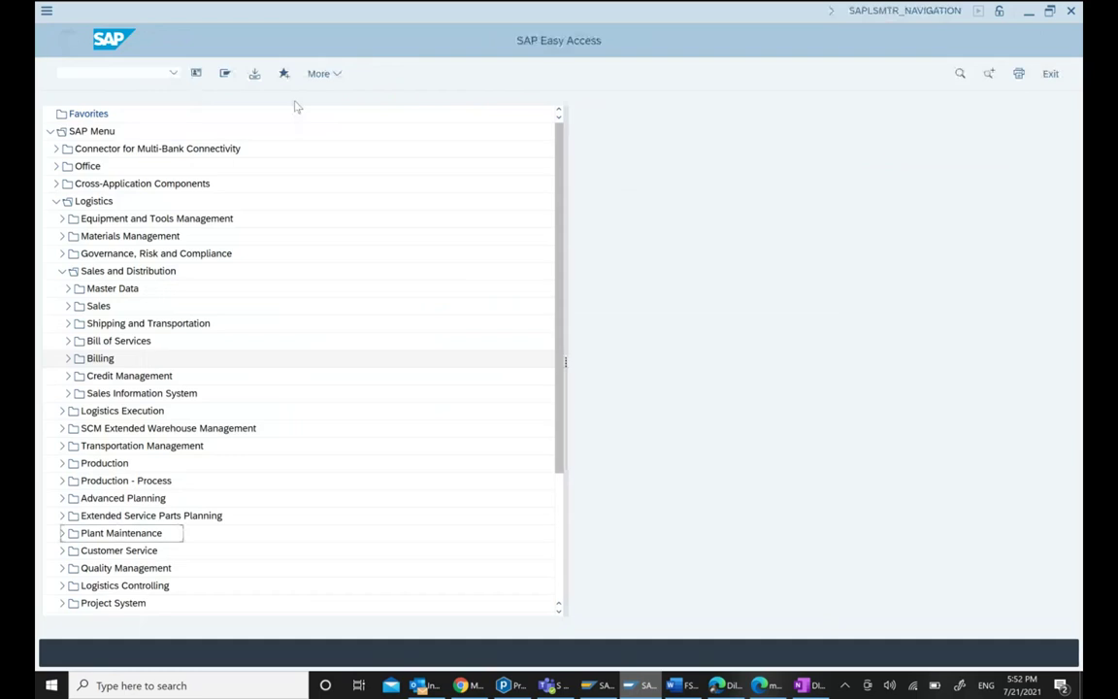
left_click(320, 72)
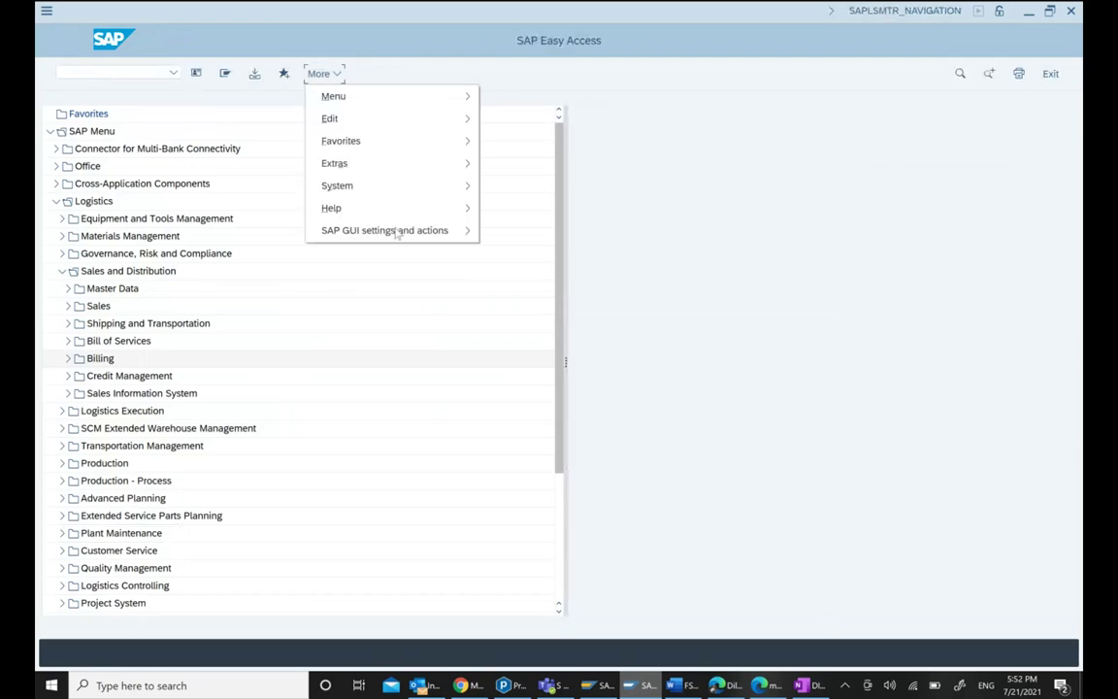
mouse_move(396, 234)
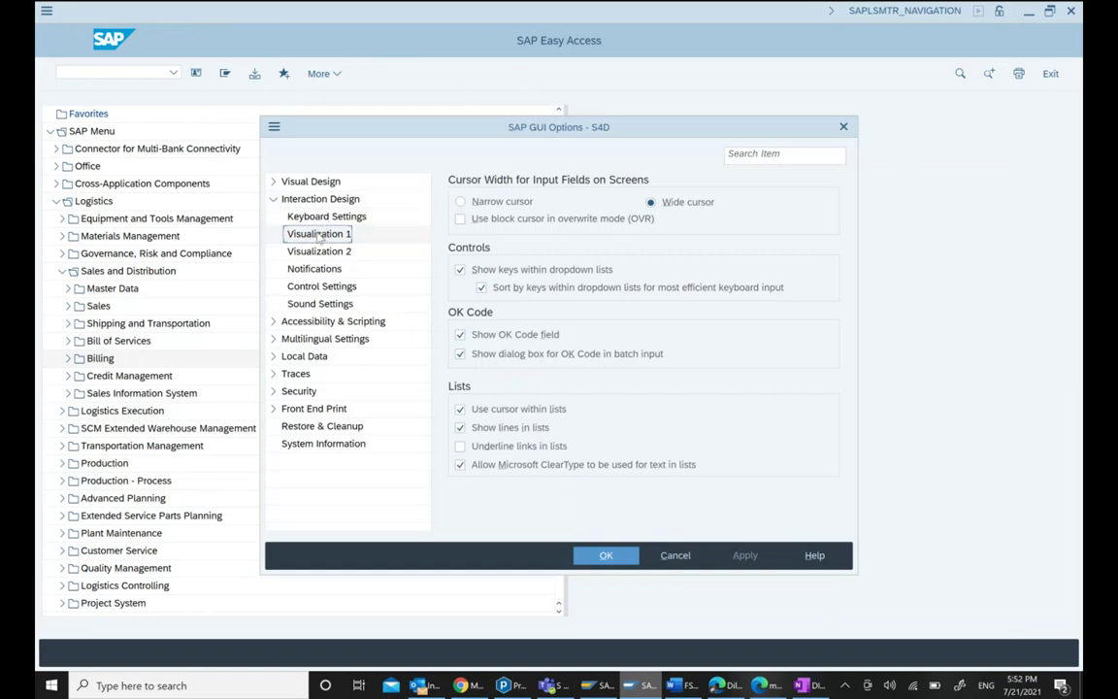
left_click(321, 235)
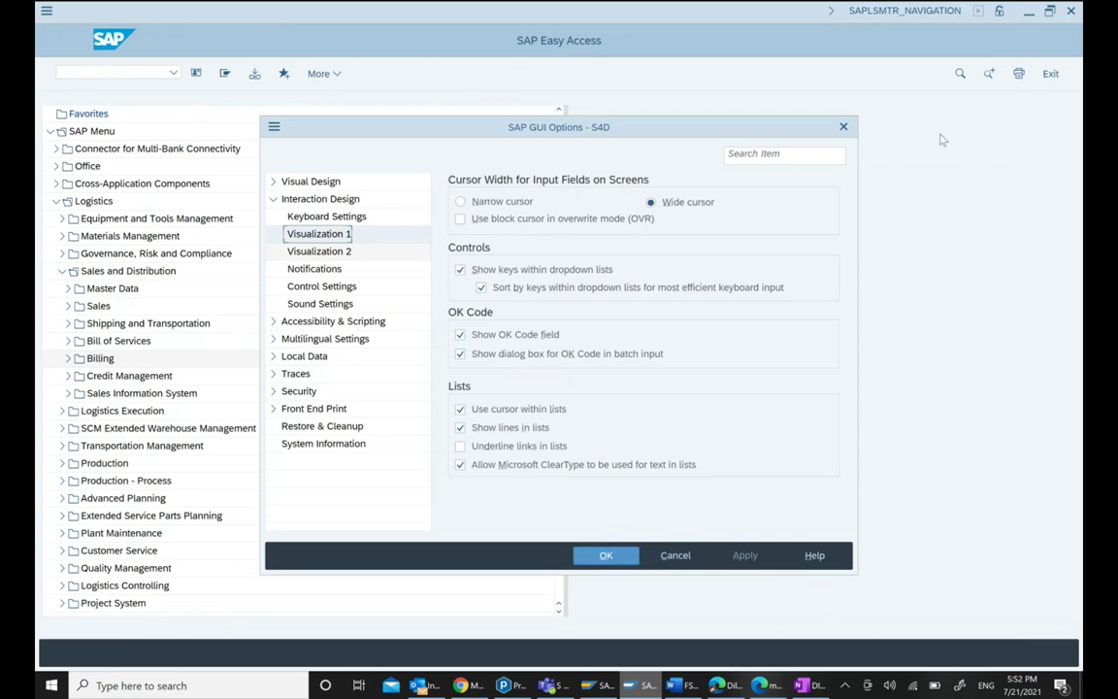
left_click(844, 128)
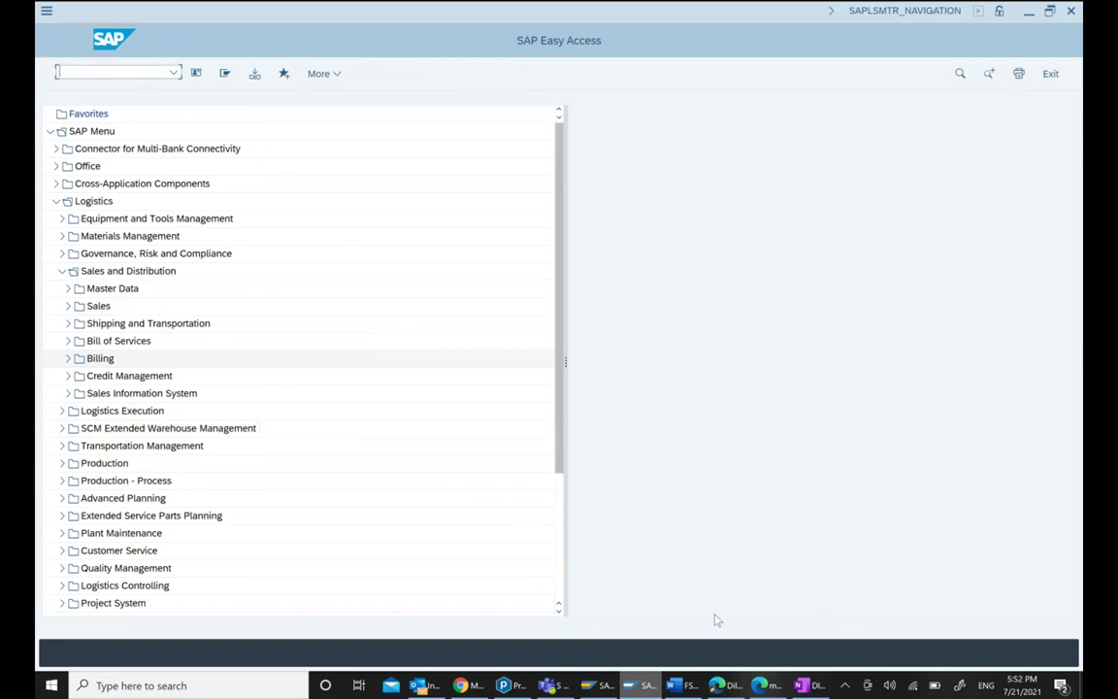